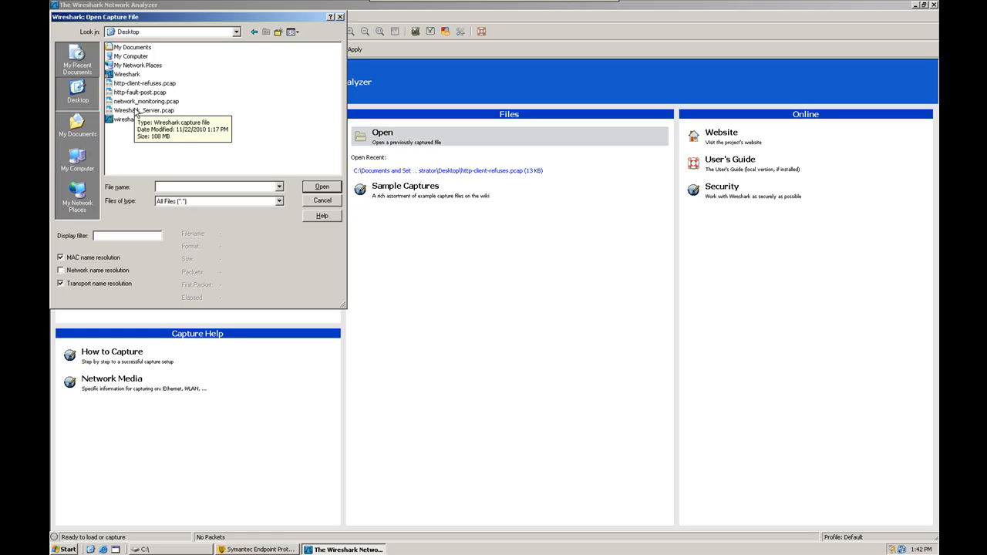
- Open the network_monitoring.pcap capture from the Open Capture File dialog
{"action": "mouse_move", "coordinate": [135, 107]}
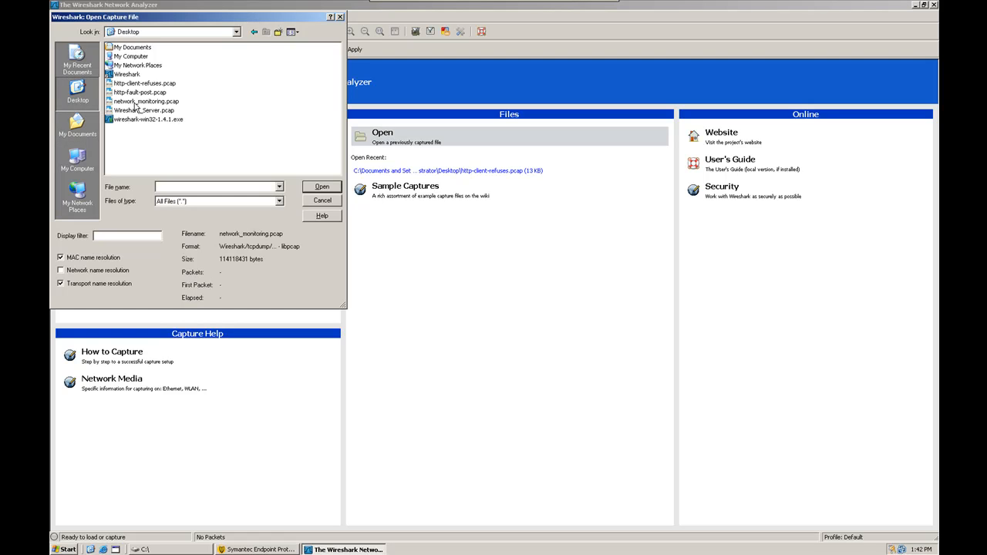
{"action": "double_click", "coordinate": [136, 105]}
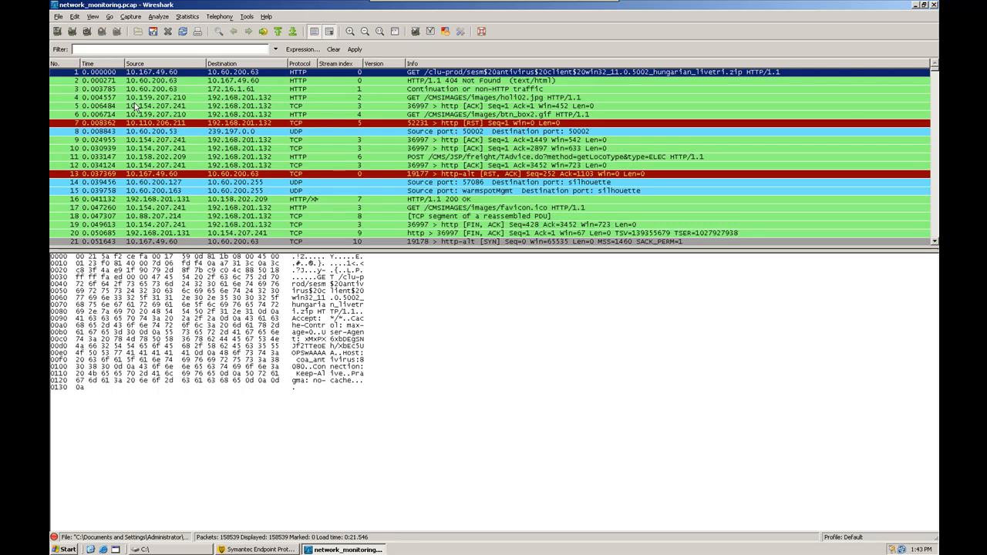
- Select packet 12, then packet 8, the 503-byte UDP multicast to 239.197.0.0
{"action": "left_click", "coordinate": [110, 164]}
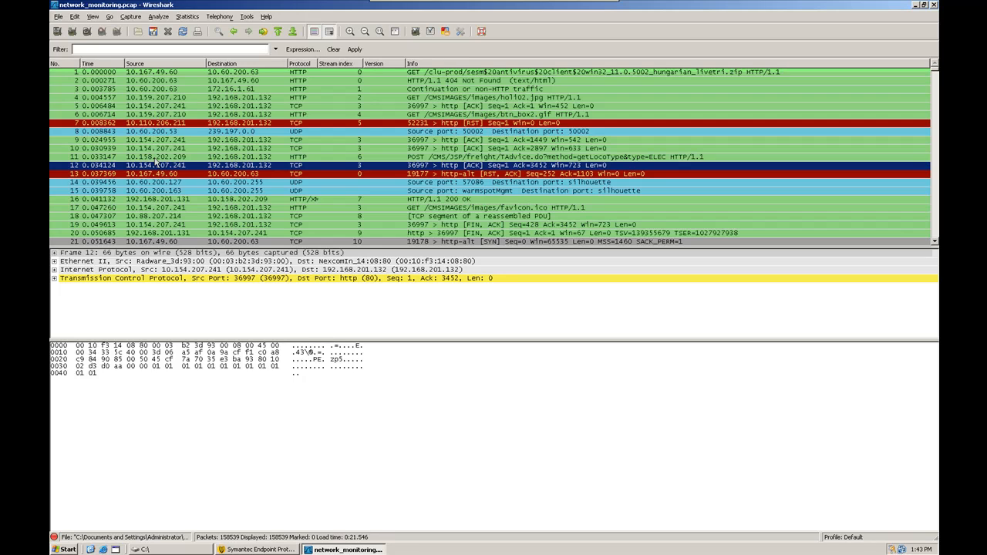
{"action": "left_click", "coordinate": [155, 132]}
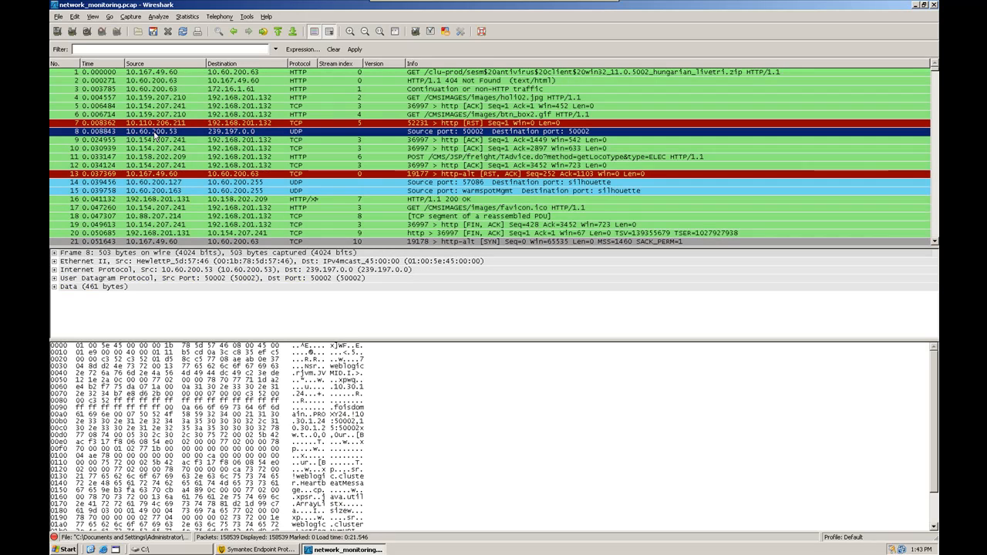
- Highlight packet 8's frame, Ethernet, IPv4, UDP header and 461-byte payload bytes in turn
{"action": "left_click", "coordinate": [87, 254]}
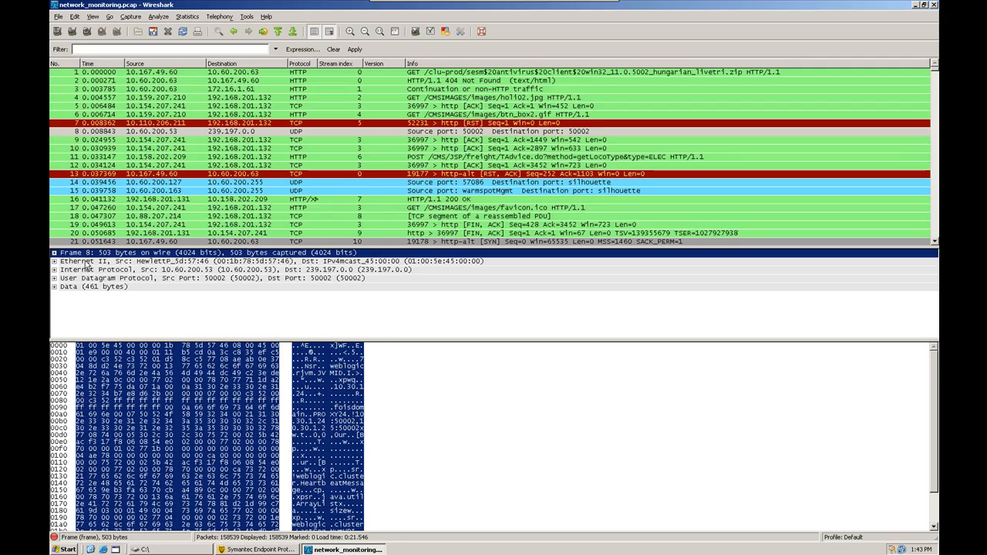
{"action": "left_click", "coordinate": [87, 262]}
{"action": "left_click", "coordinate": [87, 271]}
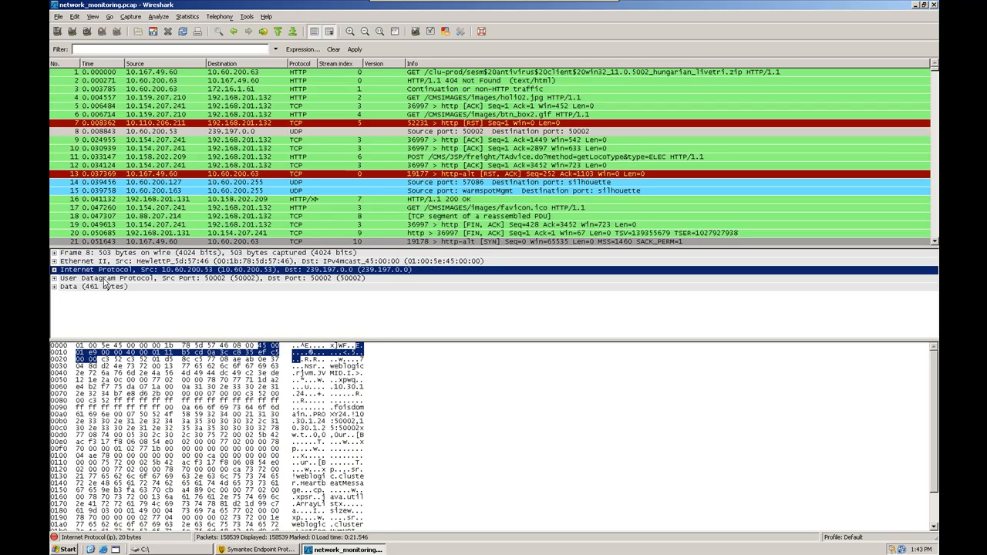
{"action": "left_click", "coordinate": [105, 278]}
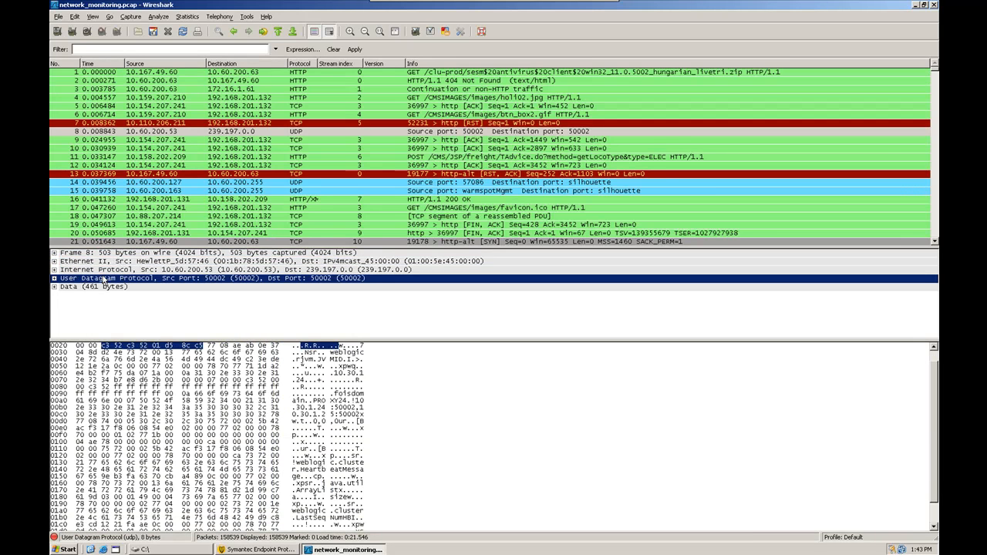
{"action": "left_click", "coordinate": [108, 287]}
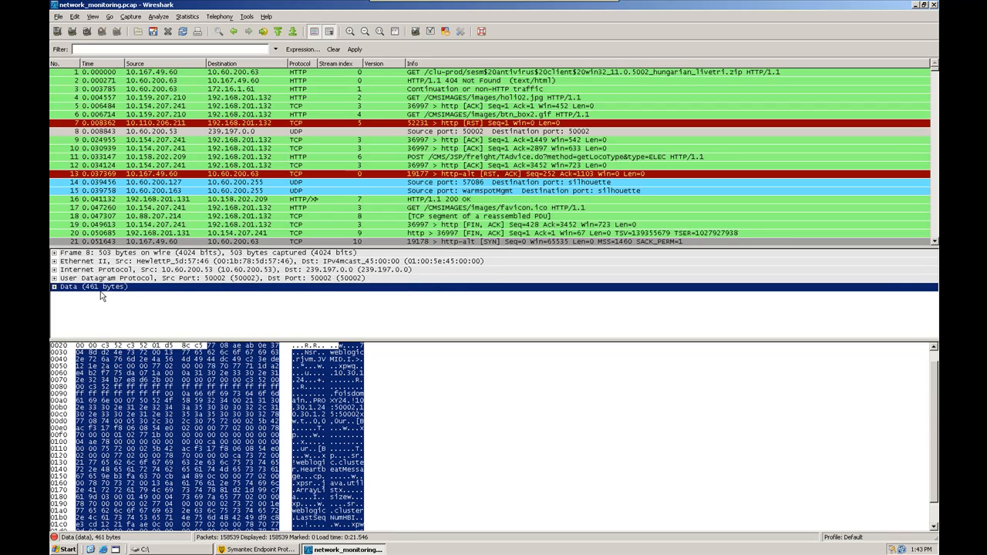
{"action": "left_click", "coordinate": [94, 254]}
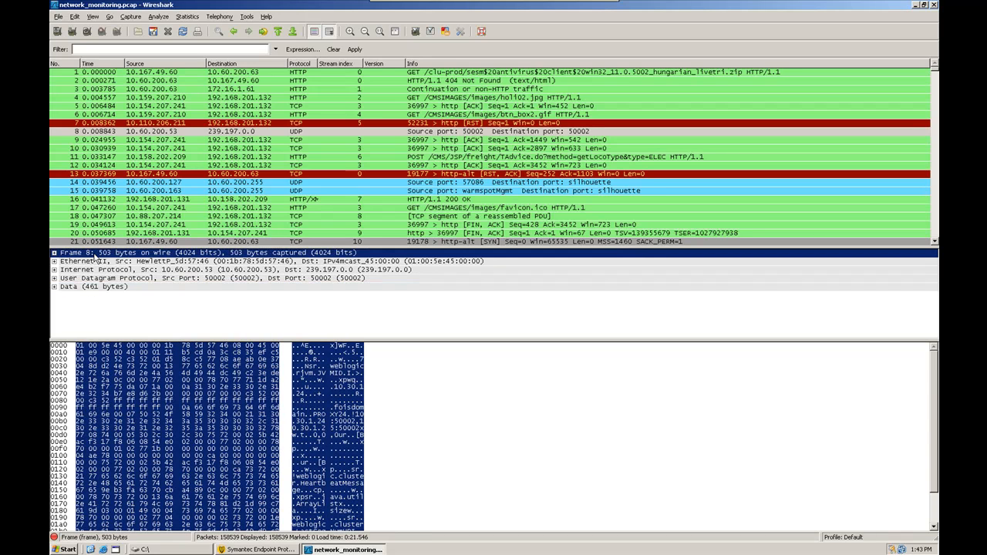
- Expand packet 8's frame metadata and its Ethernet destination MAC address details
{"action": "left_click", "coordinate": [54, 253]}
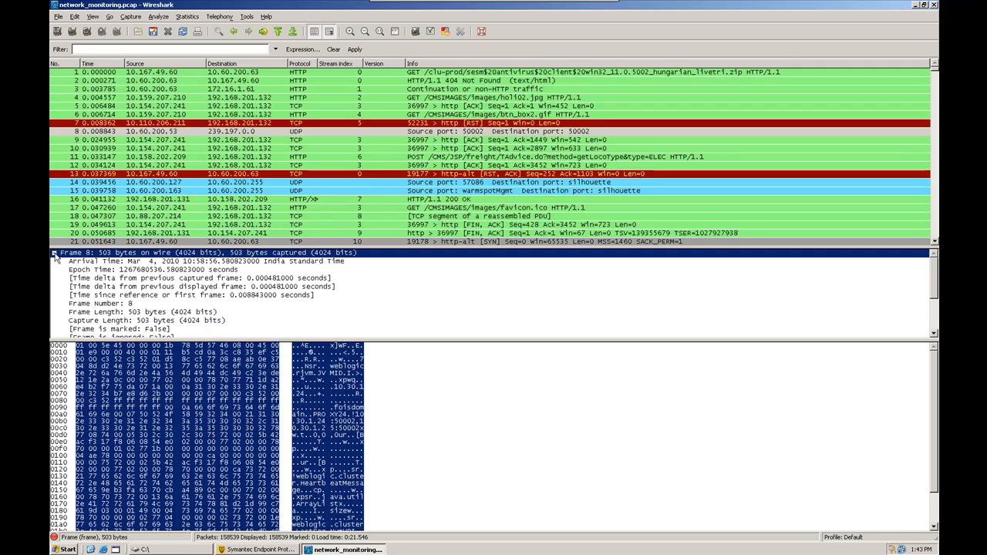
{"action": "key", "text": "Page_Down"}
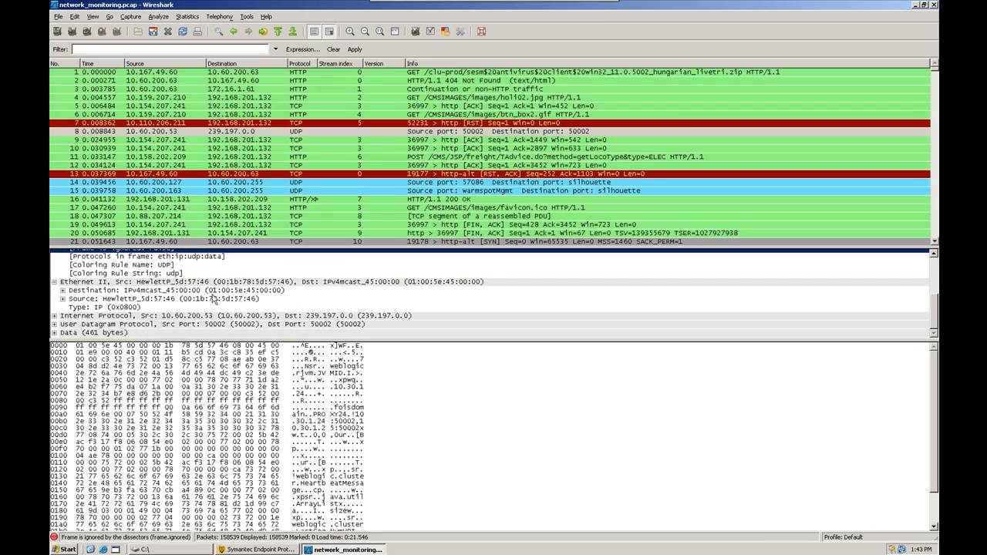
{"action": "left_click", "coordinate": [211, 297]}
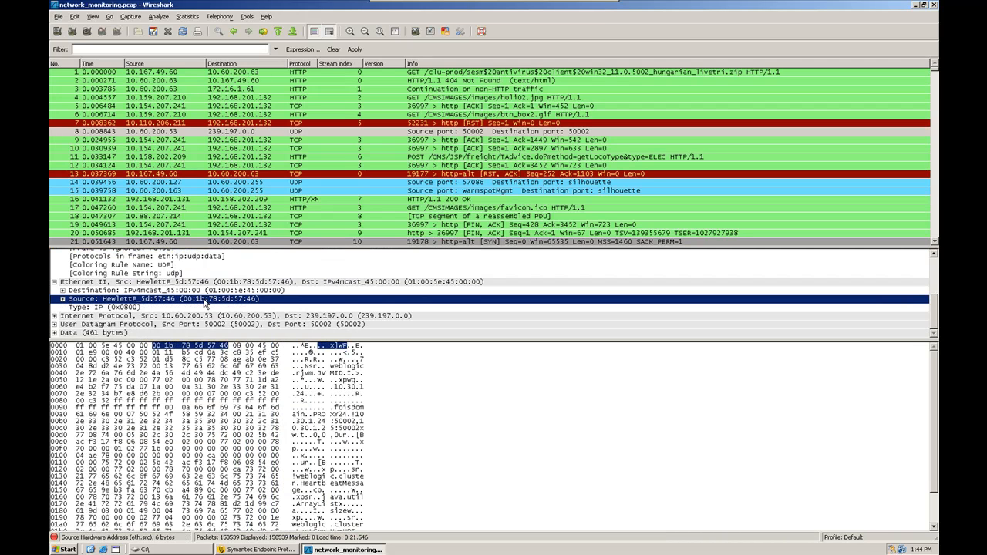
{"action": "left_click", "coordinate": [217, 290]}
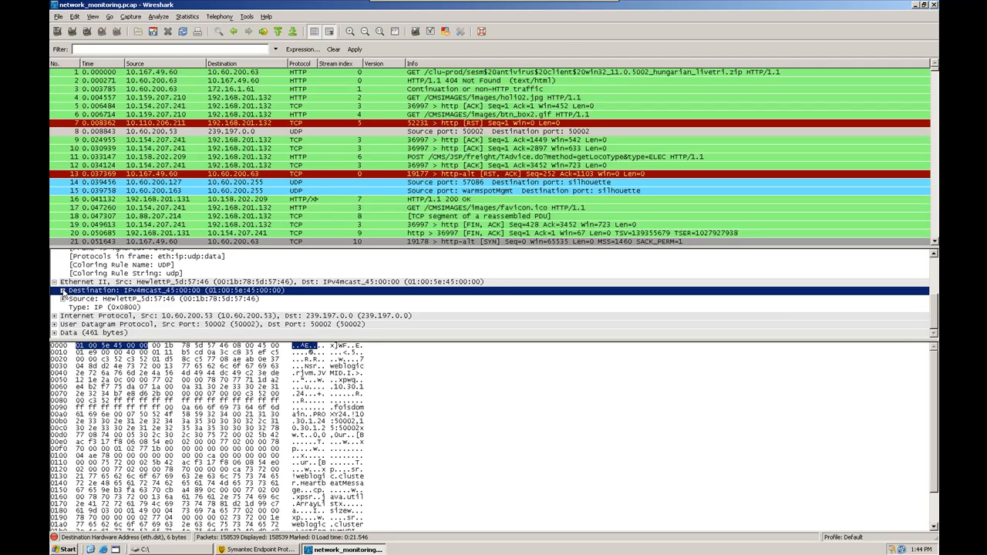
{"action": "left_click", "coordinate": [63, 290]}
{"action": "scroll", "coordinate": [190, 318], "scroll_direction": "down", "scroll_amount": 1}
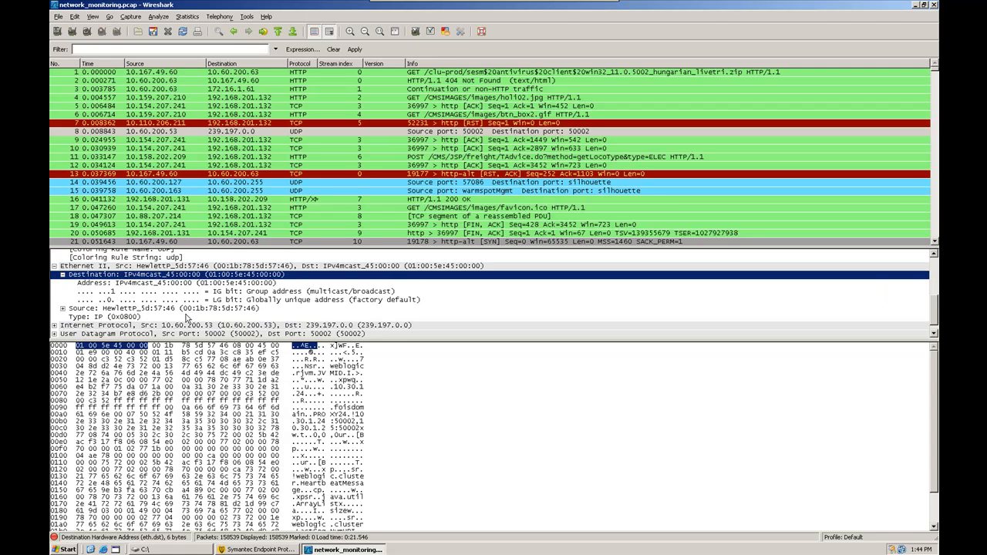
{"action": "scroll", "coordinate": [135, 315], "scroll_direction": "down", "scroll_amount": 1}
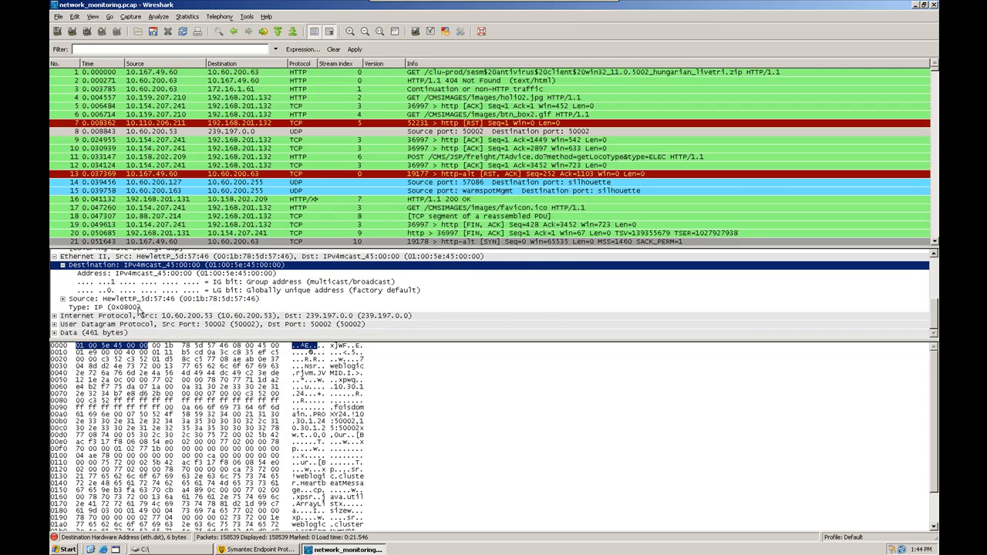
- Expand the IPv4 header fields, locating the version byte and source address 10.60.200.53
{"action": "left_click", "coordinate": [53, 315]}
{"action": "scroll", "coordinate": [59, 322], "scroll_direction": "down", "scroll_amount": 2}
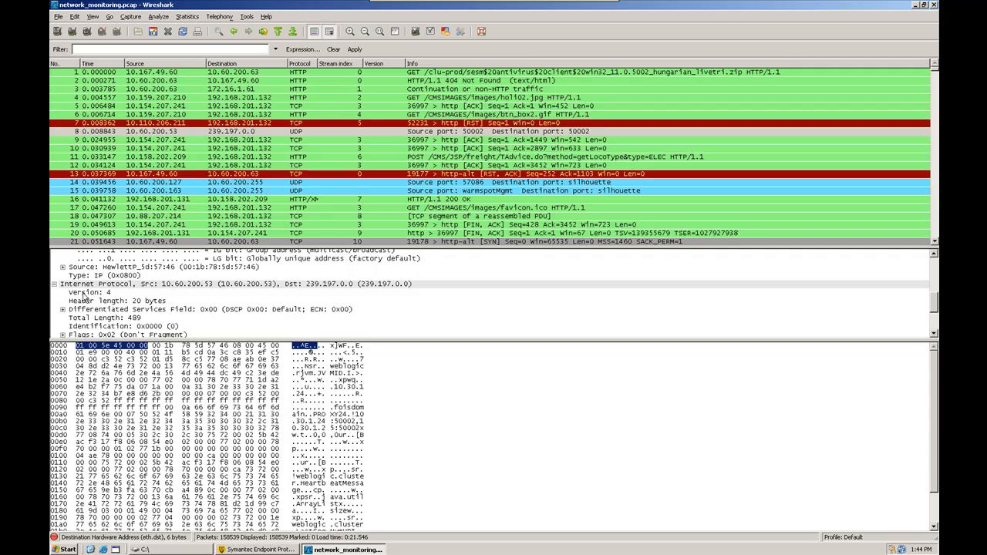
{"action": "left_click", "coordinate": [83, 293]}
{"action": "scroll", "coordinate": [80, 304], "scroll_direction": "down", "scroll_amount": 2}
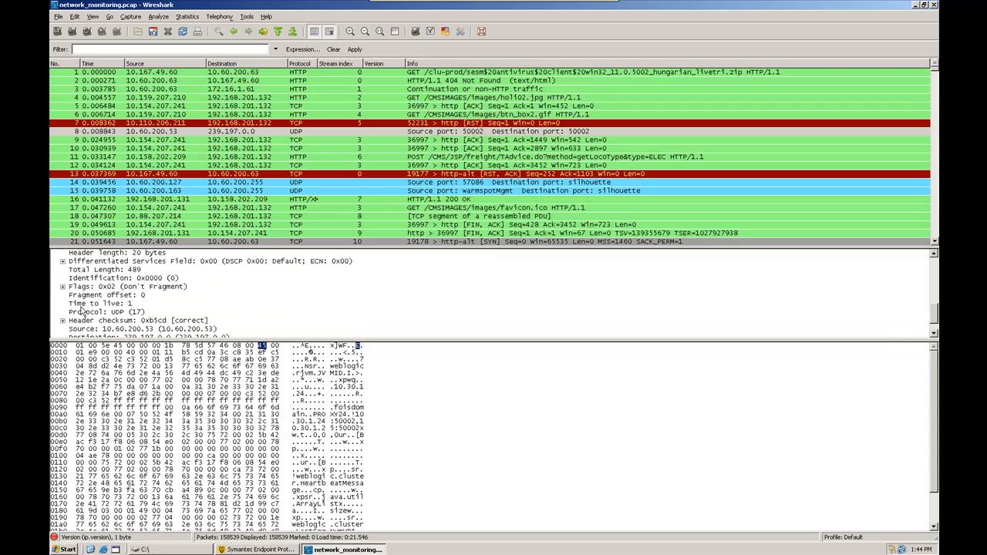
{"action": "scroll", "coordinate": [85, 311], "scroll_direction": "down", "scroll_amount": 1}
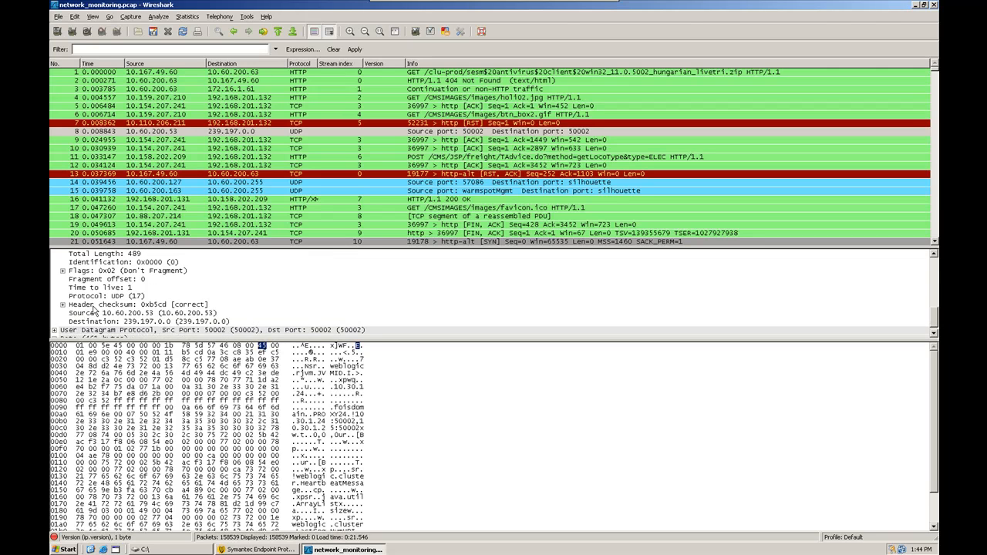
{"action": "scroll", "coordinate": [94, 313], "scroll_direction": "down", "scroll_amount": 1}
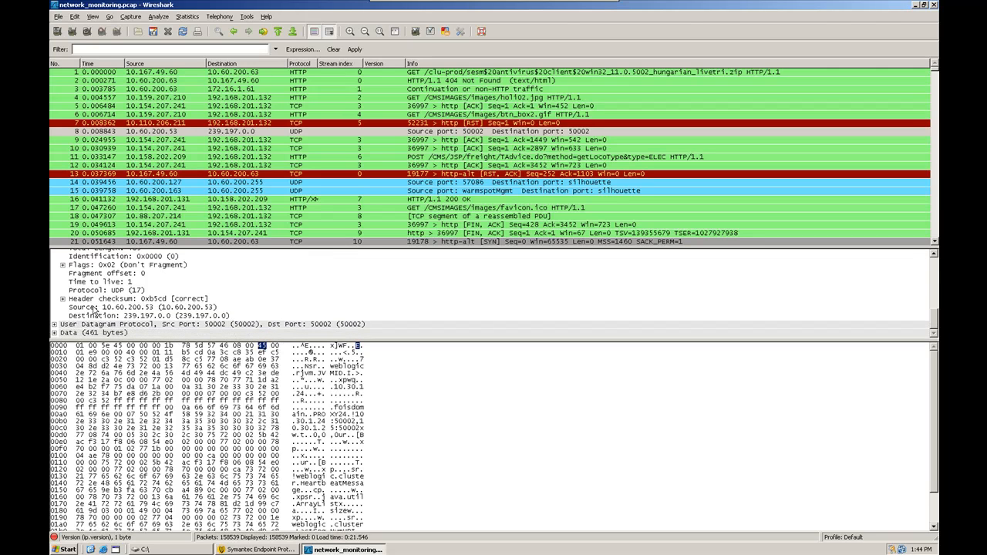
{"action": "left_click", "coordinate": [95, 307]}
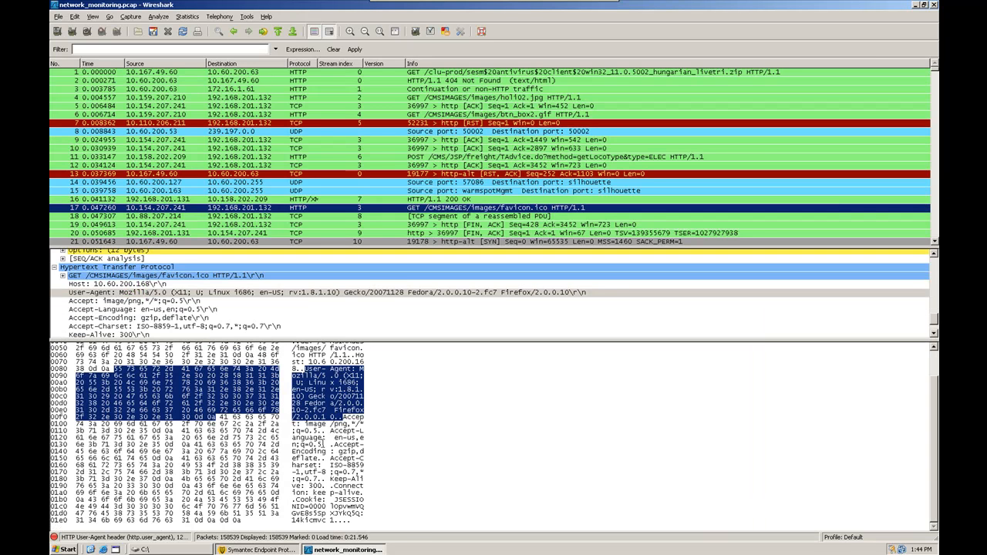
- Map packet 17's Accept-Encoding and User-Agent headers to their bytes in the hex dump
{"action": "left_click", "coordinate": [362, 451]}
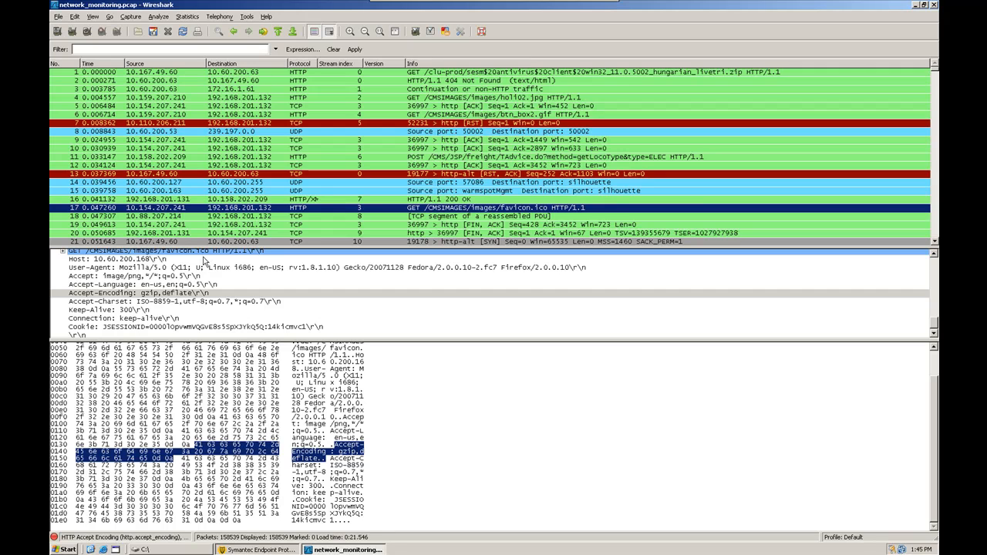
{"action": "left_click", "coordinate": [110, 269]}
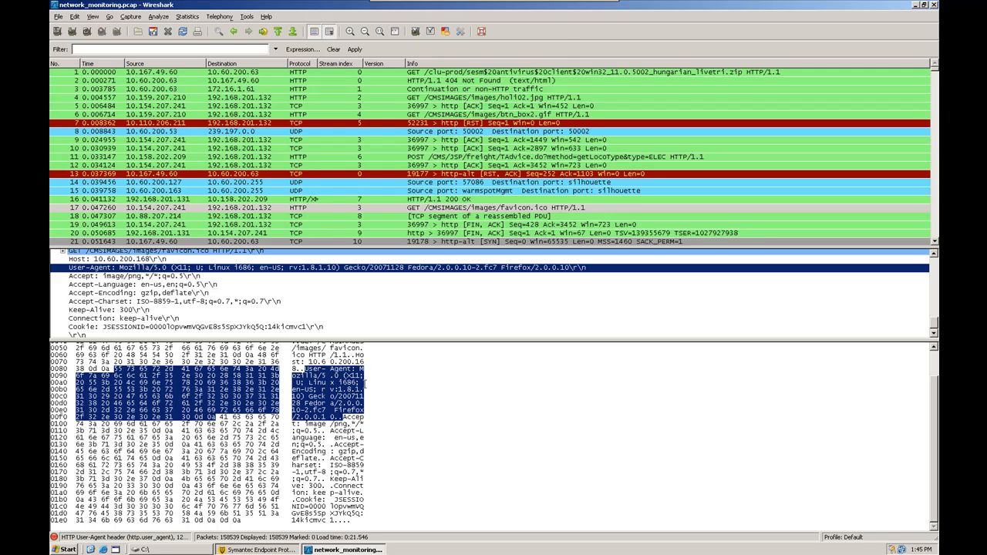
{"action": "scroll", "coordinate": [310, 382], "scroll_direction": "up", "scroll_amount": 2}
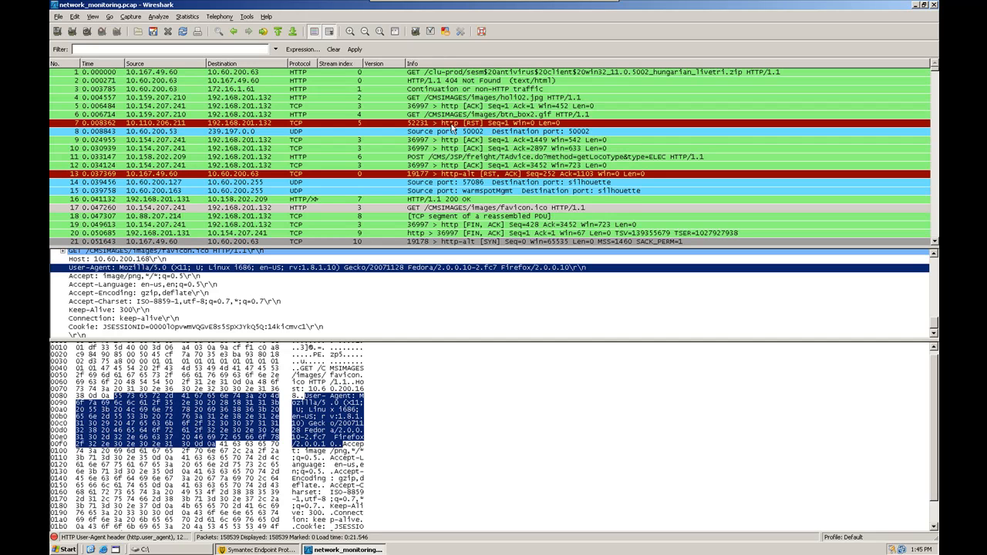
{"action": "left_click", "coordinate": [92, 17]}
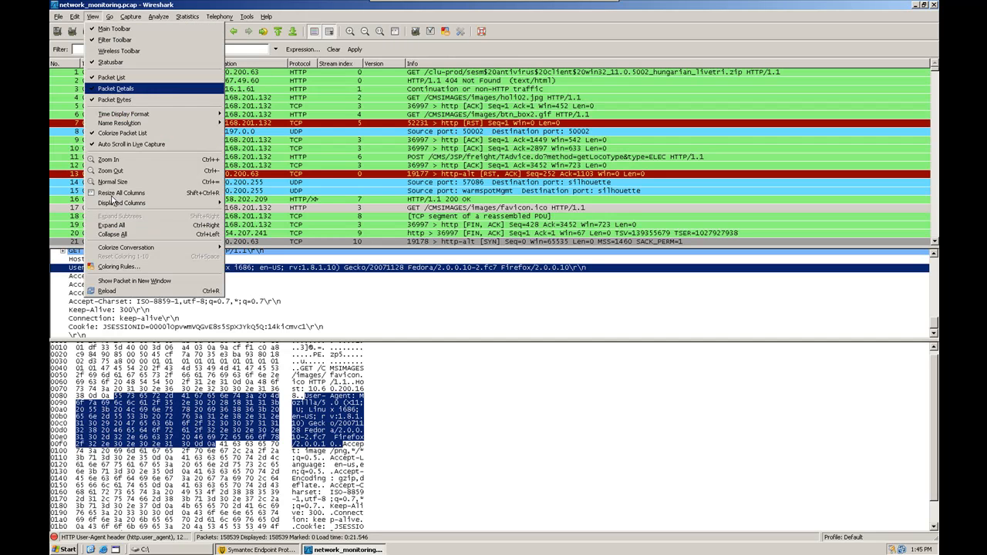
{"action": "left_click", "coordinate": [115, 266]}
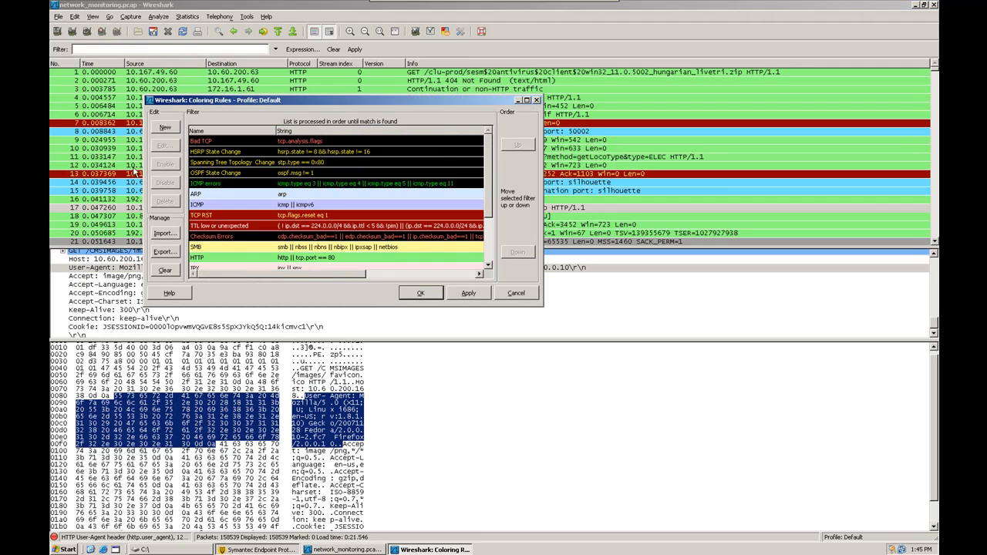
{"action": "left_click", "coordinate": [344, 152]}
{"action": "scroll", "coordinate": [339, 171], "scroll_direction": "down", "scroll_amount": 2}
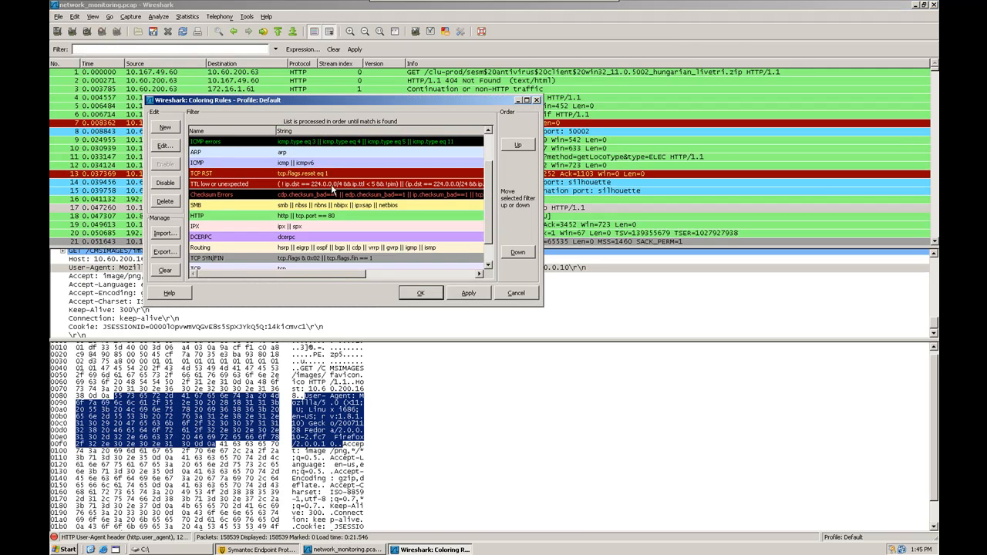
{"action": "scroll", "coordinate": [325, 213], "scroll_direction": "down", "scroll_amount": 1}
{"action": "scroll", "coordinate": [325, 214], "scroll_direction": "down", "scroll_amount": 1}
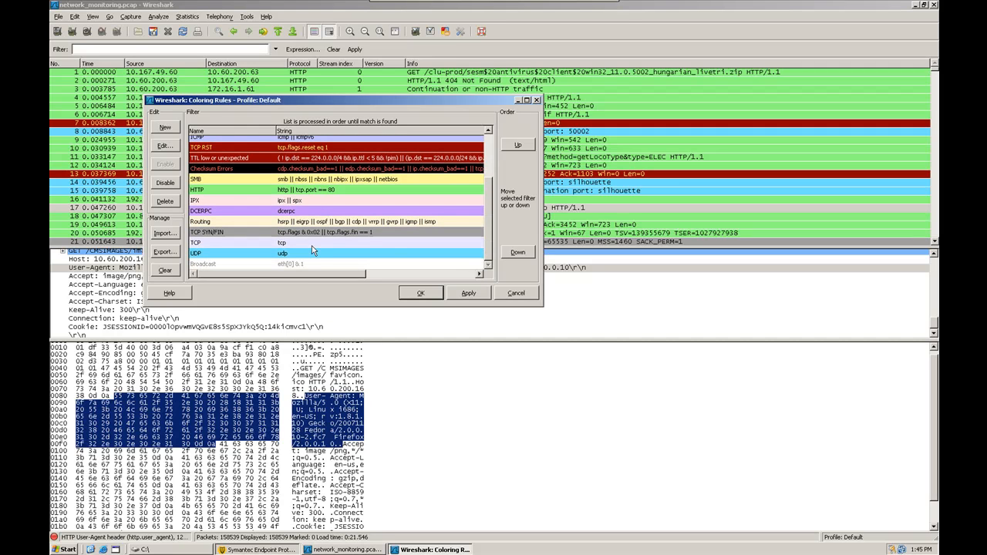
{"action": "left_click", "coordinate": [284, 212]}
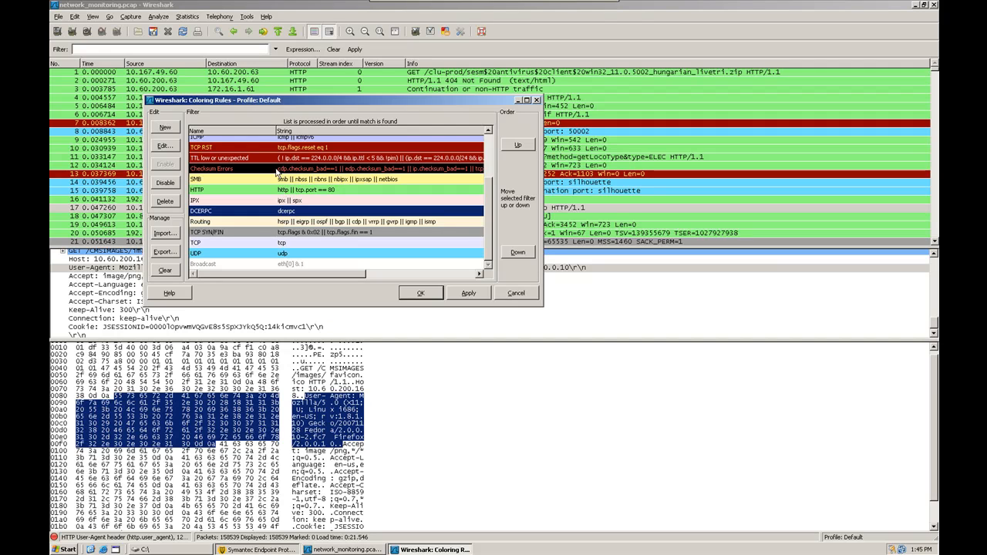
{"action": "left_click", "coordinate": [275, 150]}
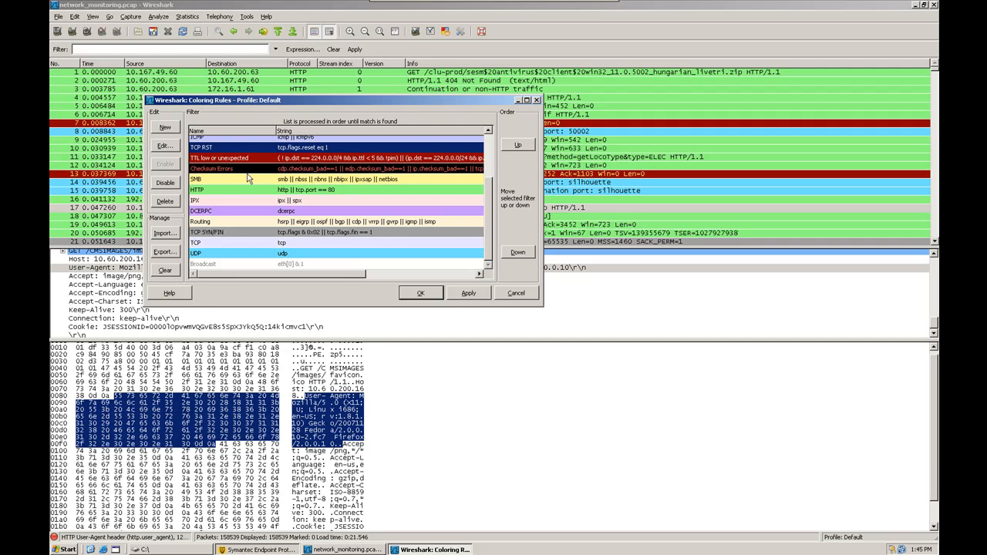
{"action": "left_click", "coordinate": [233, 194]}
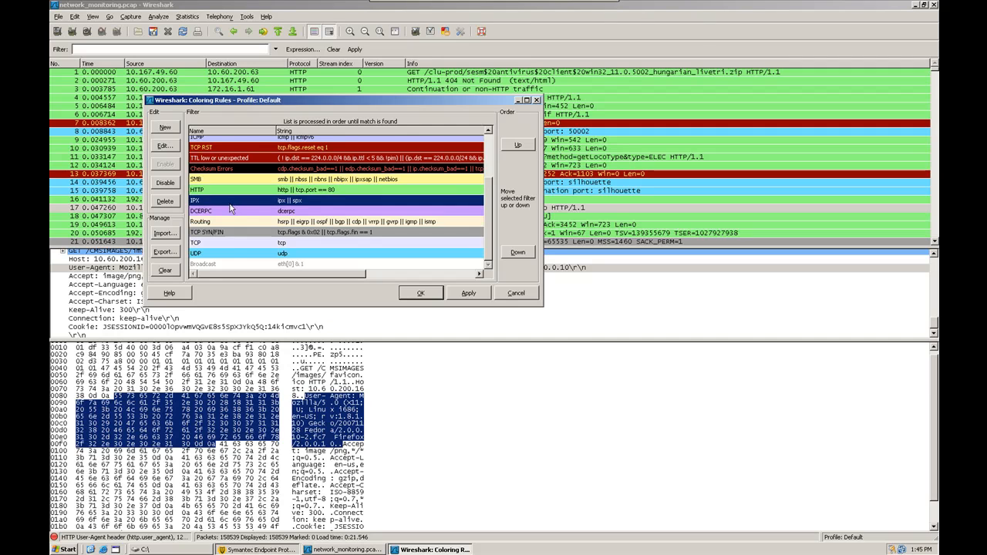
{"action": "left_click", "coordinate": [230, 257]}
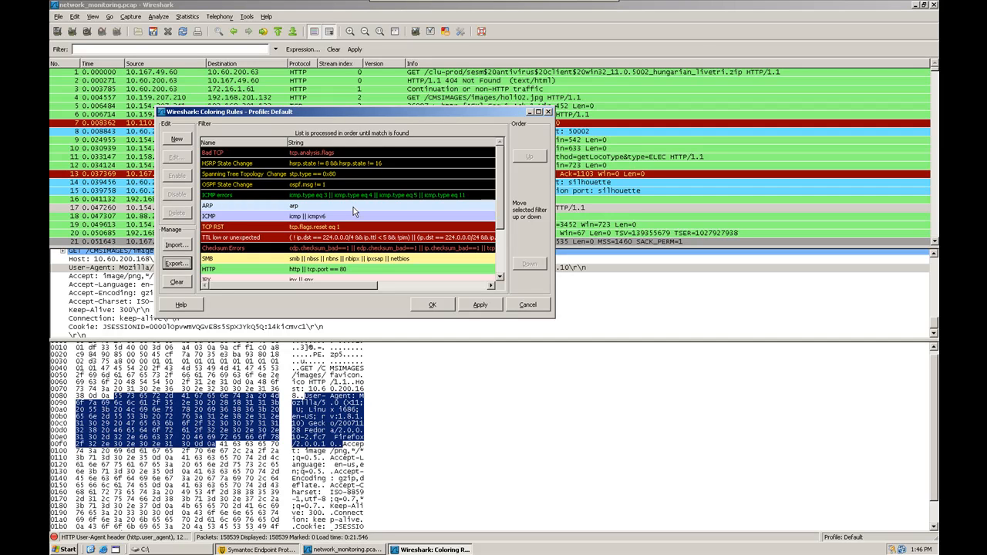
{"action": "left_click", "coordinate": [175, 264]}
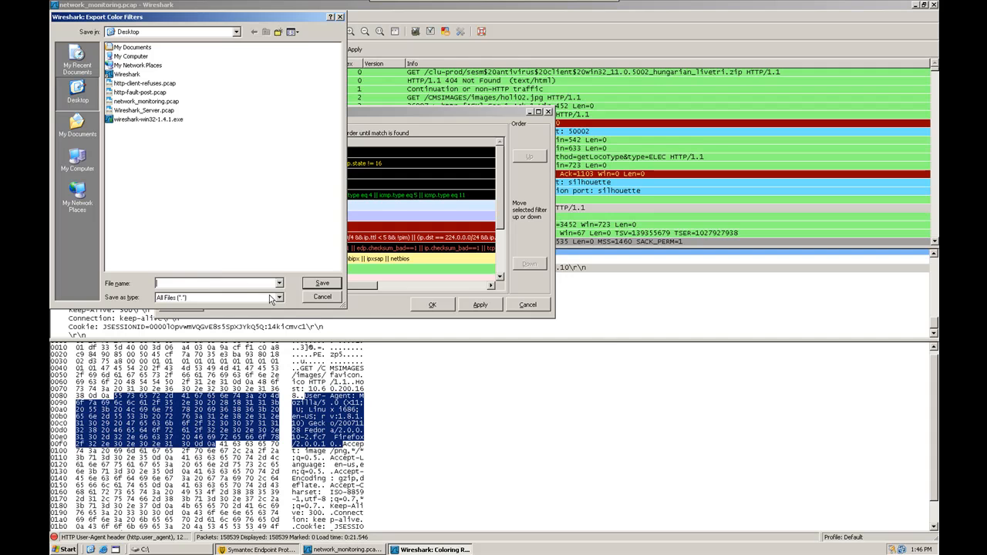
- Cancel the coloring rules export without saving anything
{"action": "left_click", "coordinate": [322, 297]}
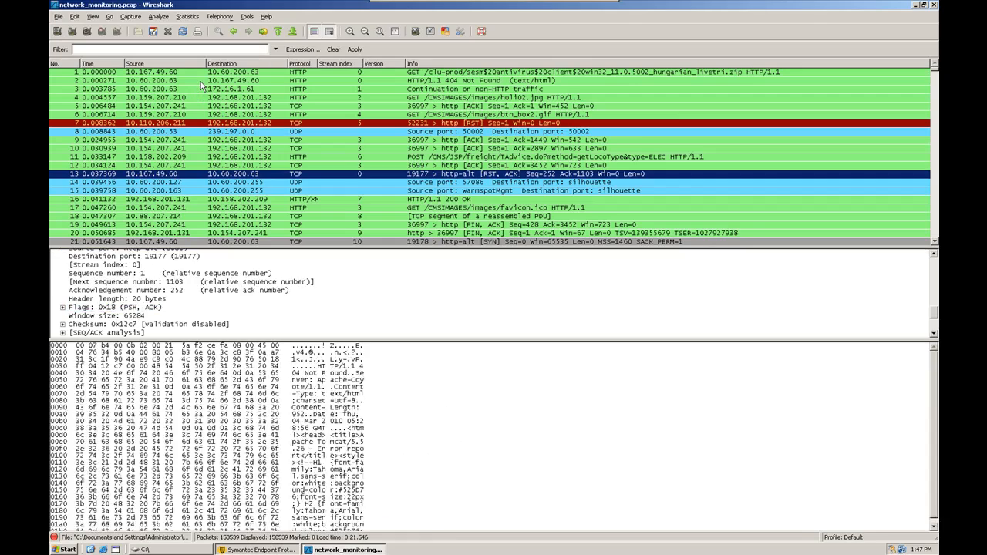
- Open Statistics > Summary and review total packets, average packet size, total bytes and average bytes/sec
{"action": "left_click", "coordinate": [200, 81]}
{"action": "left_click", "coordinate": [193, 19]}
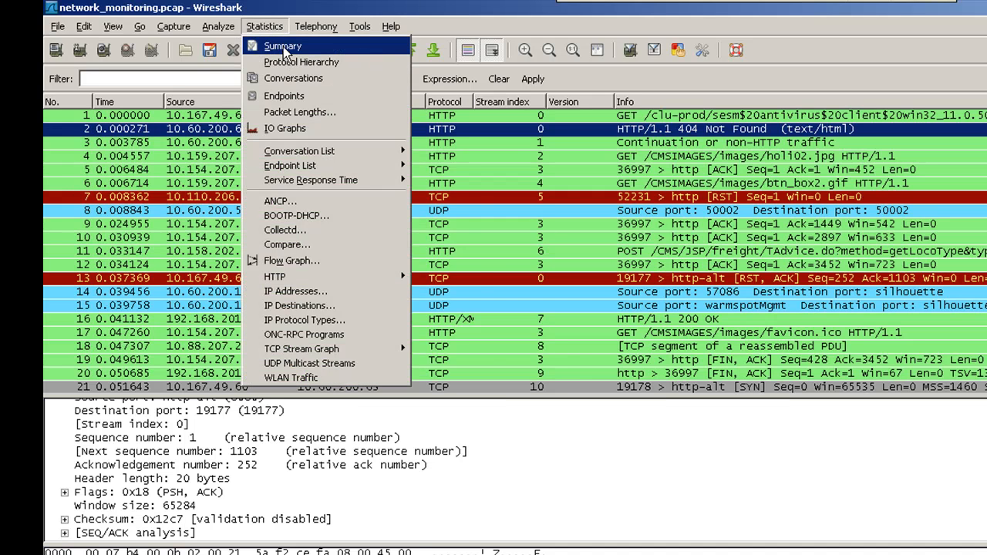
{"action": "left_click", "coordinate": [282, 46]}
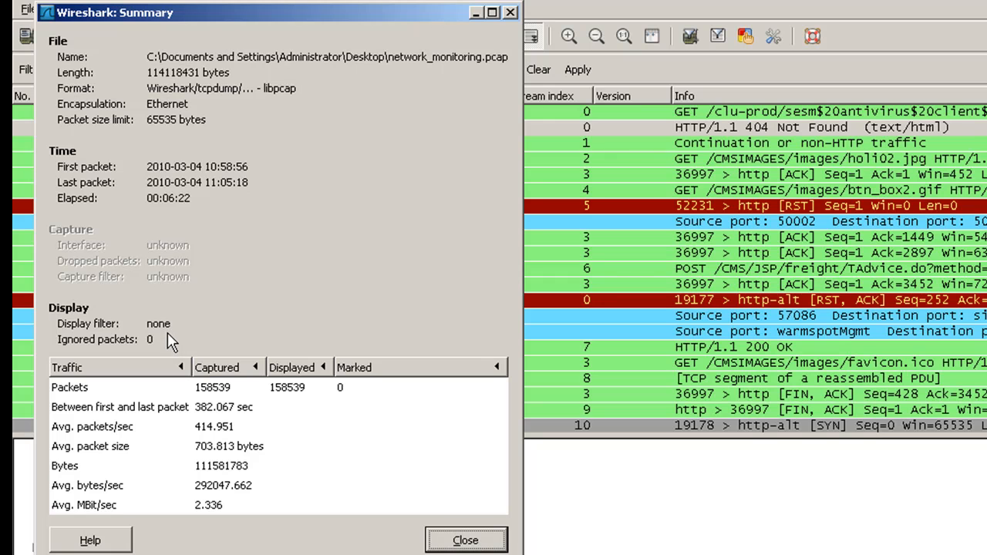
{"action": "left_click", "coordinate": [143, 390]}
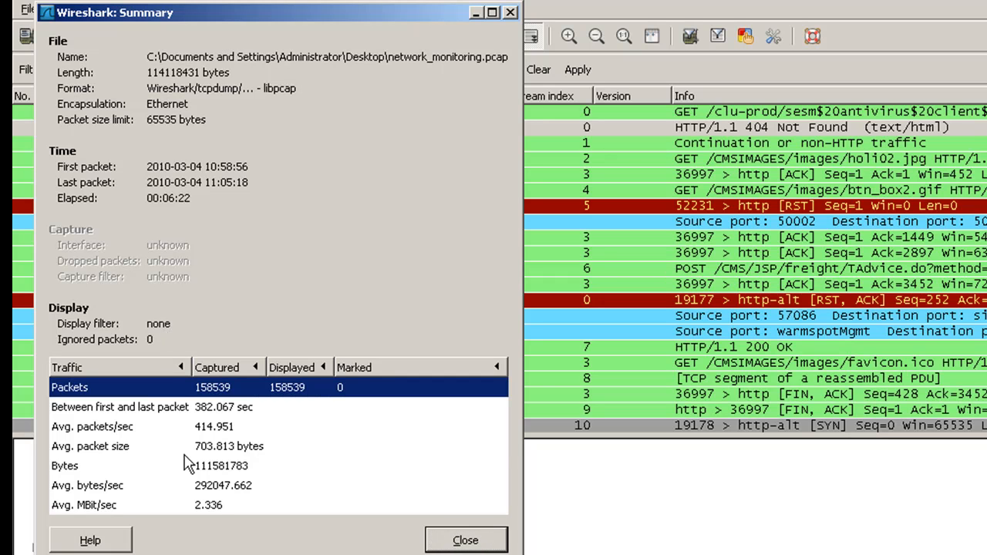
{"action": "left_click", "coordinate": [184, 454]}
{"action": "left_click", "coordinate": [171, 467]}
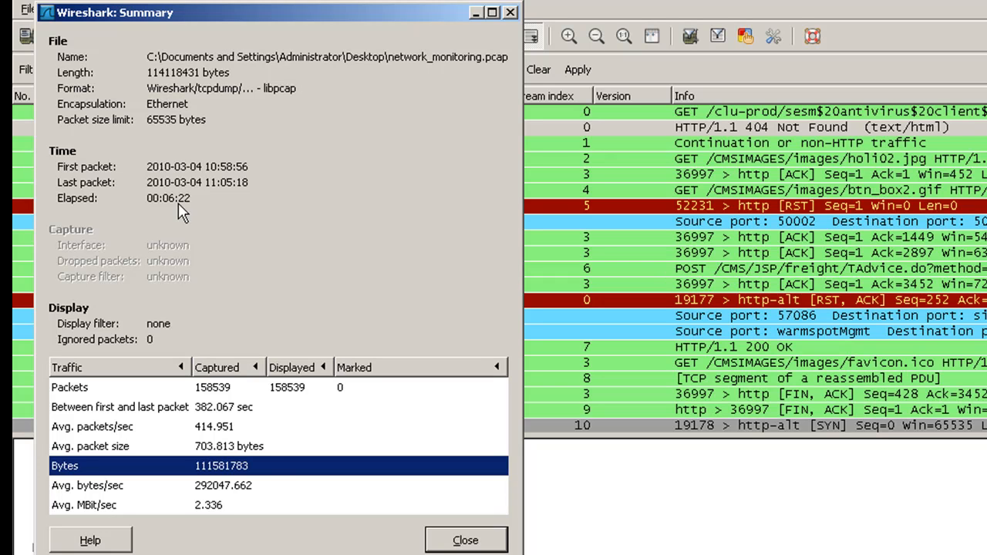
{"action": "left_click", "coordinate": [244, 490]}
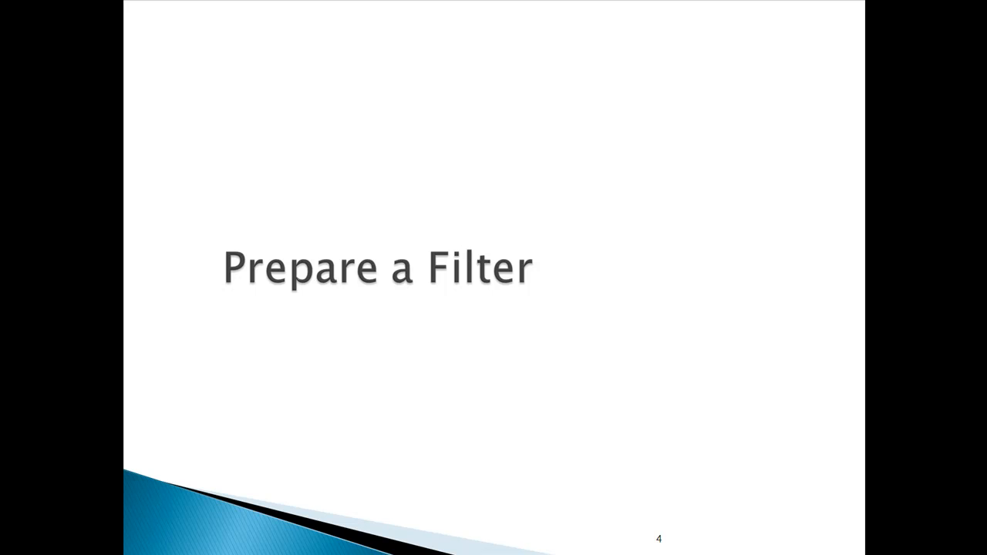
- Apply the http display filter and inspect packet 42 in the filtered list
{"action": "key", "text": "alt+Tab"}
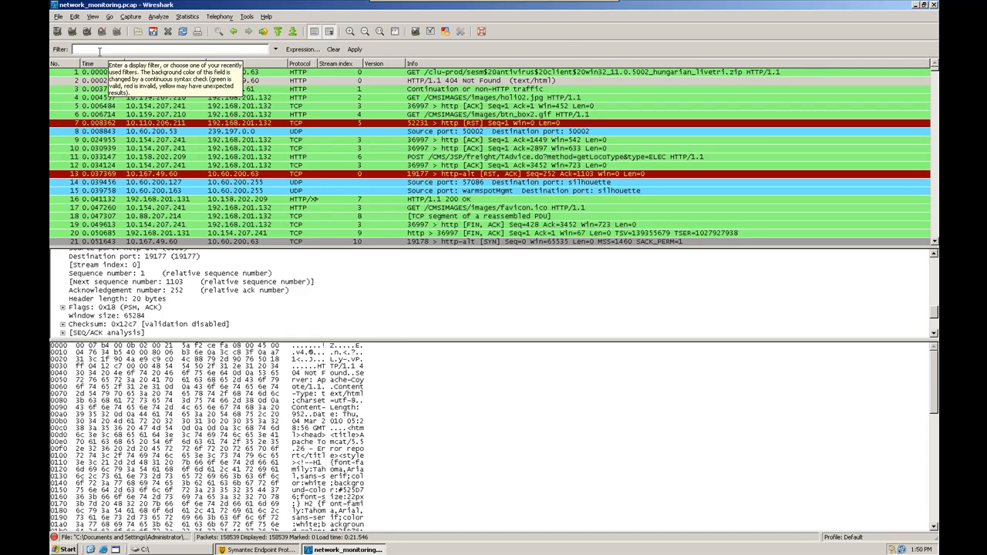
{"action": "type", "text": "http"}
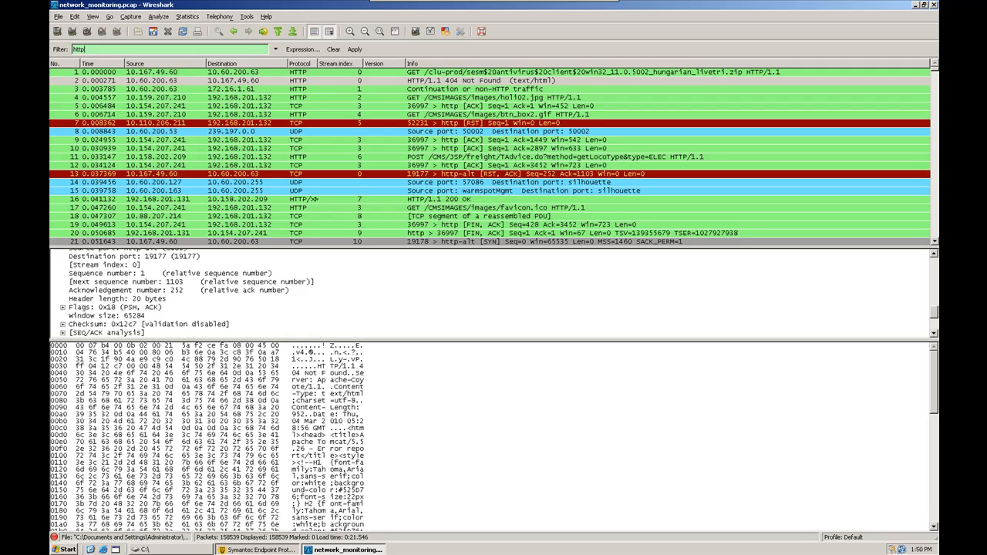
{"action": "key", "text": "Return"}
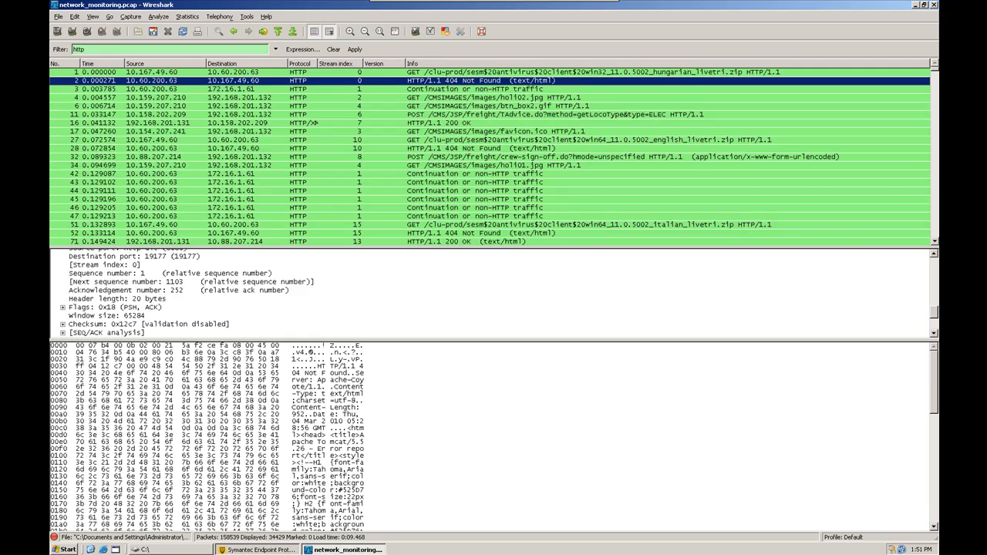
{"action": "left_click", "coordinate": [175, 174]}
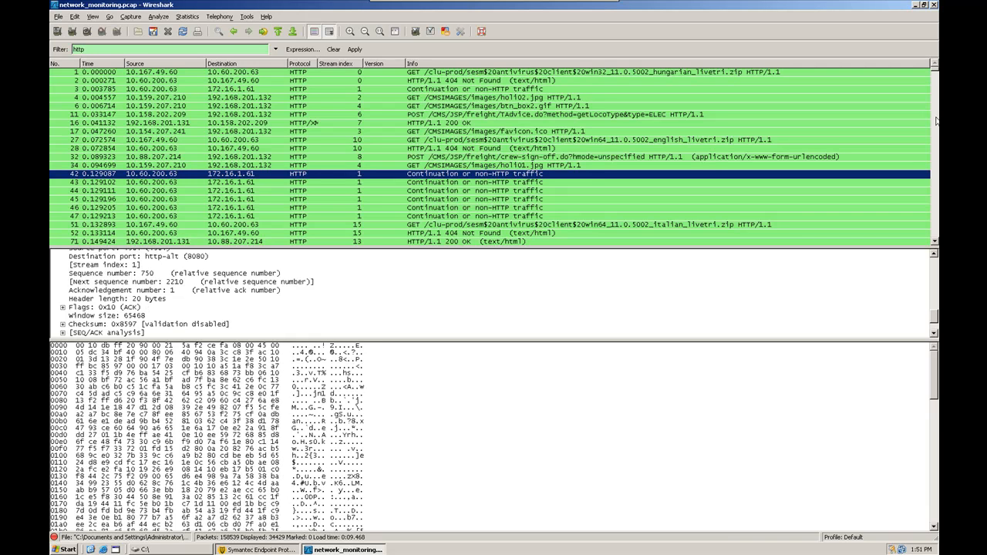
{"action": "left_click_drag", "start_coordinate": [935, 71], "coordinate": [929, 91]}
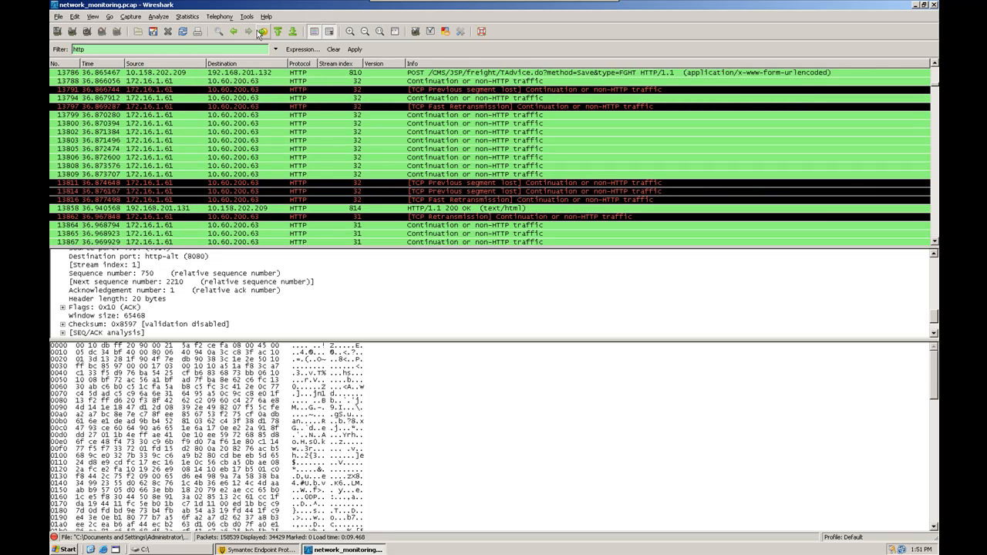
{"action": "left_click", "coordinate": [185, 17]}
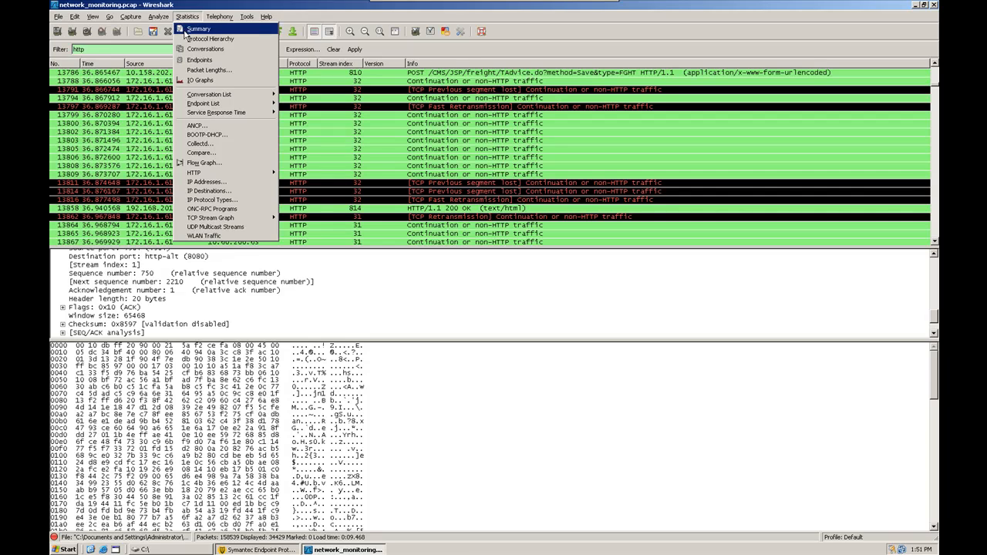
{"action": "left_click", "coordinate": [189, 25]}
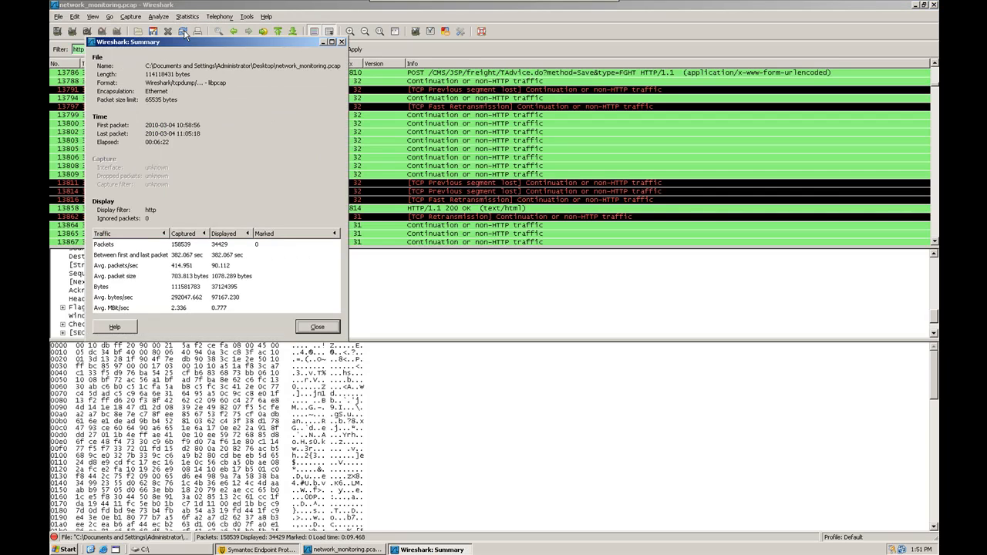
{"action": "left_click", "coordinate": [176, 245]}
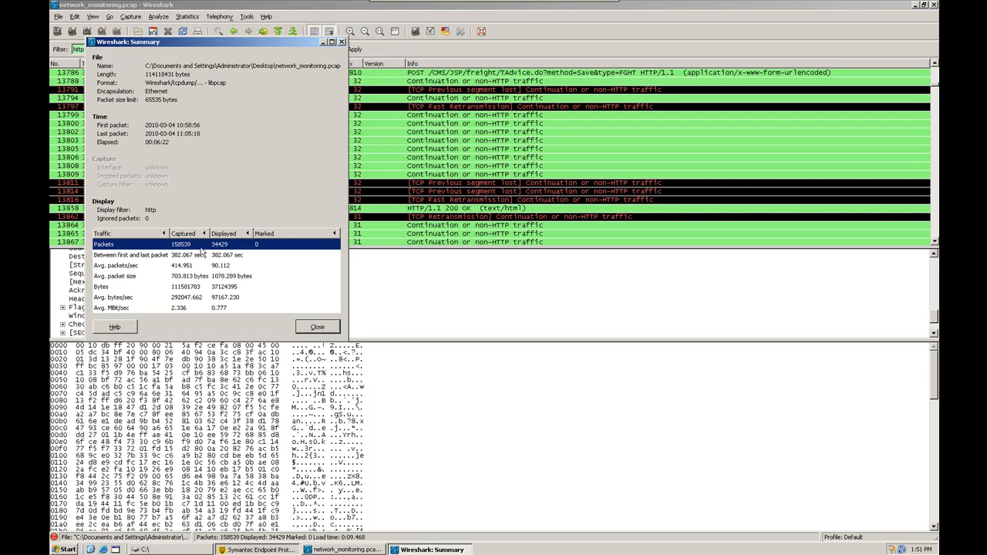
{"action": "left_click", "coordinate": [175, 288]}
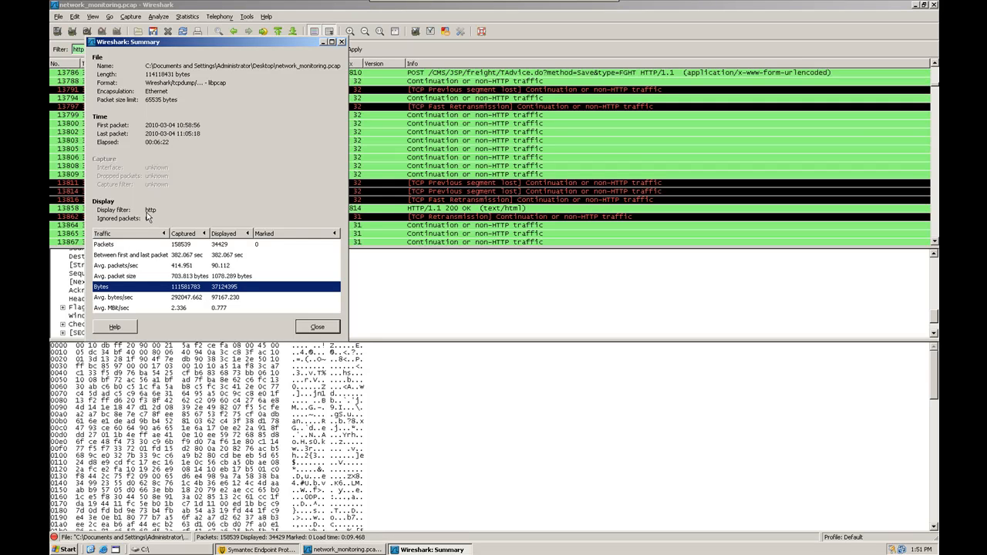
{"action": "left_click", "coordinate": [320, 327]}
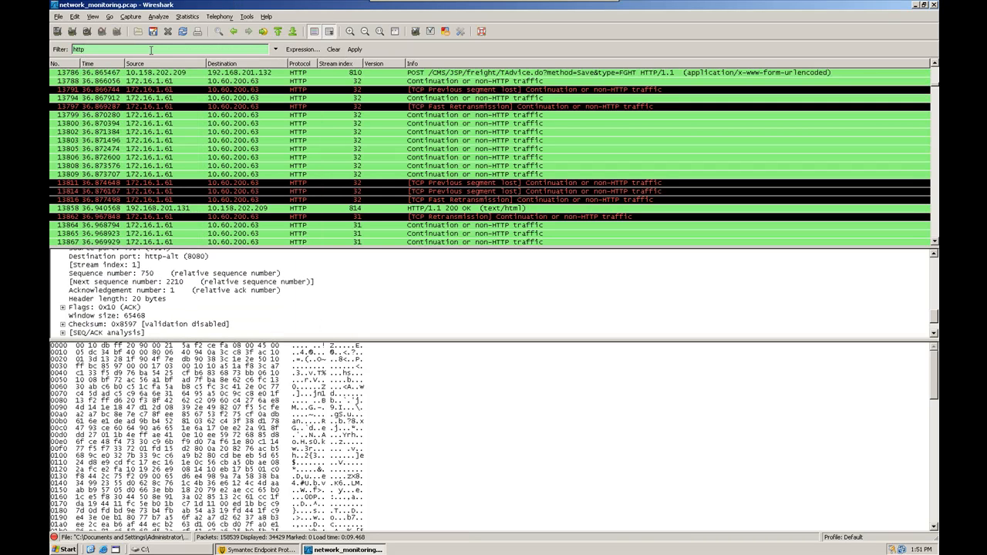
- Clear the http filter text and select packet 13690 from 10.60.200.63
{"action": "key", "text": "BackSpace"}
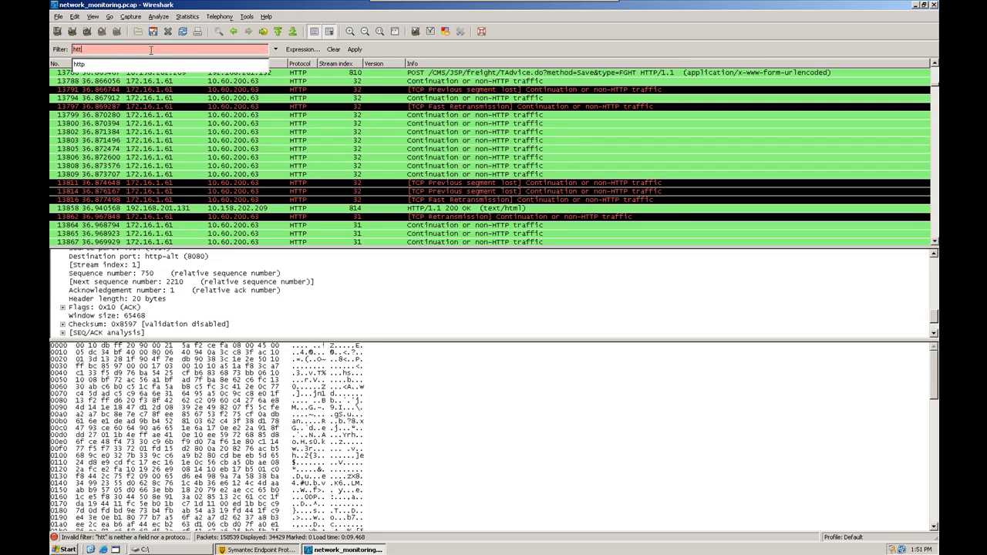
{"action": "key", "text": "BackSpace"}
{"action": "key", "text": "BackSpace"}
{"action": "key", "text": "BackSpace"}
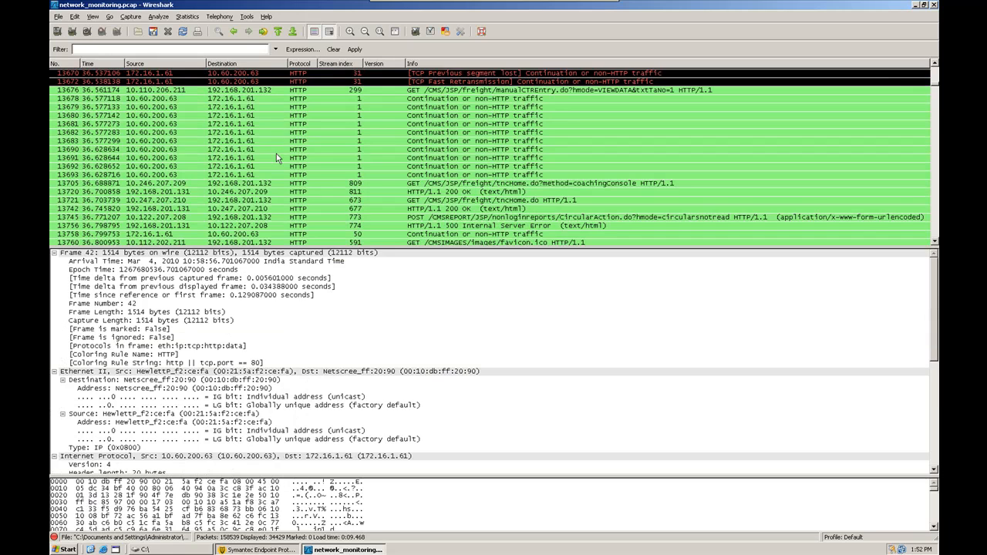
{"action": "left_click", "coordinate": [276, 153]}
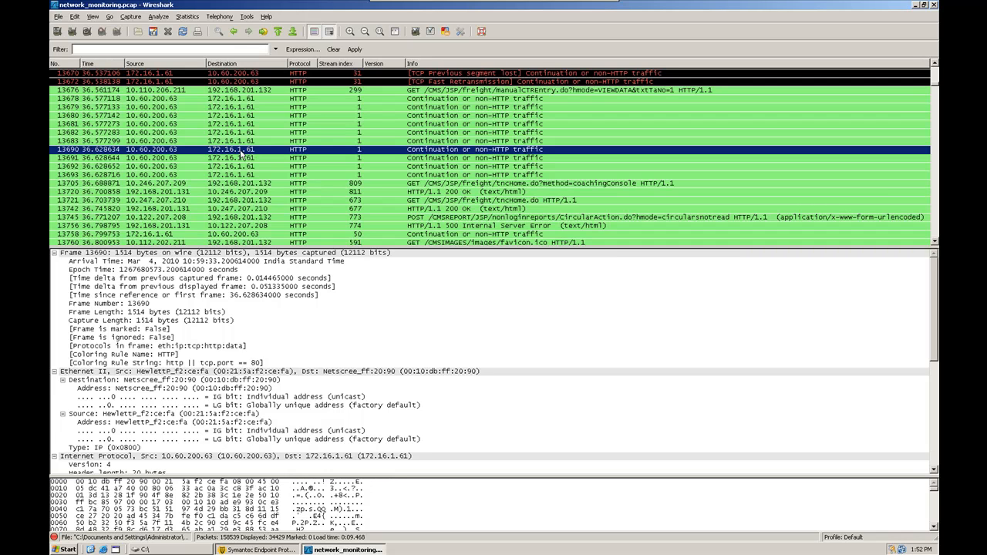
- Apply packet 13690's source address as the filter ip.src == 10.60.200.63
{"action": "right_click", "coordinate": [162, 155]}
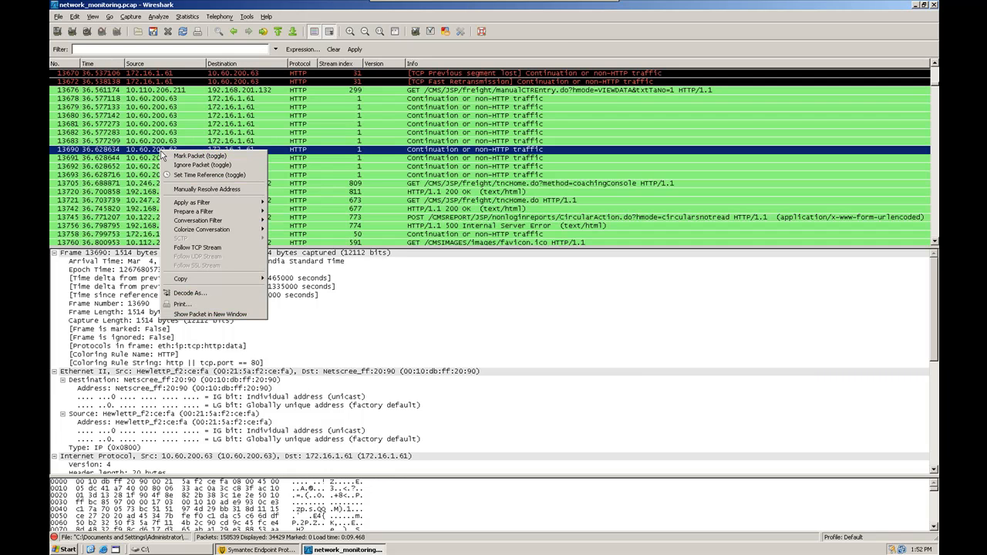
{"action": "mouse_move", "coordinate": [229, 204]}
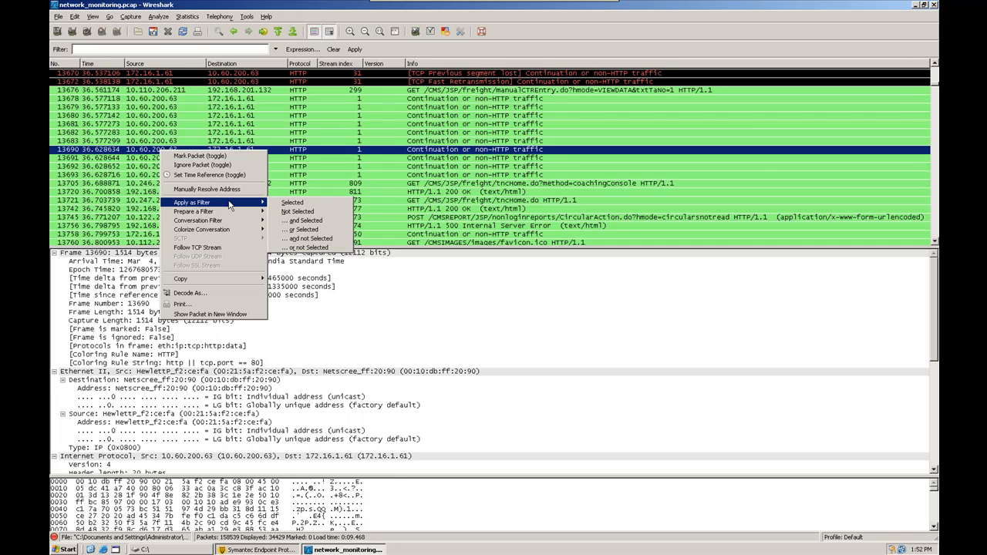
{"action": "left_click", "coordinate": [278, 203]}
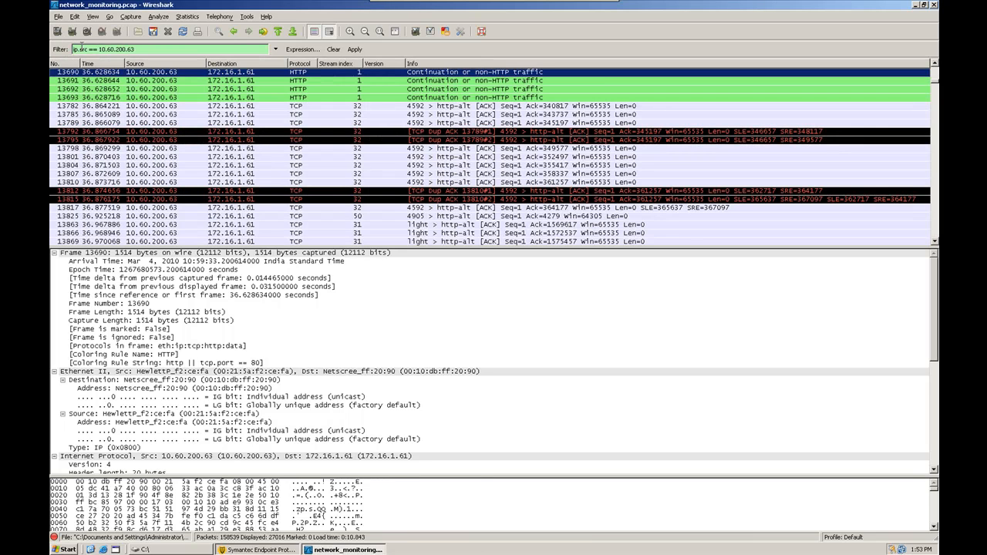
{"action": "left_click", "coordinate": [85, 49]}
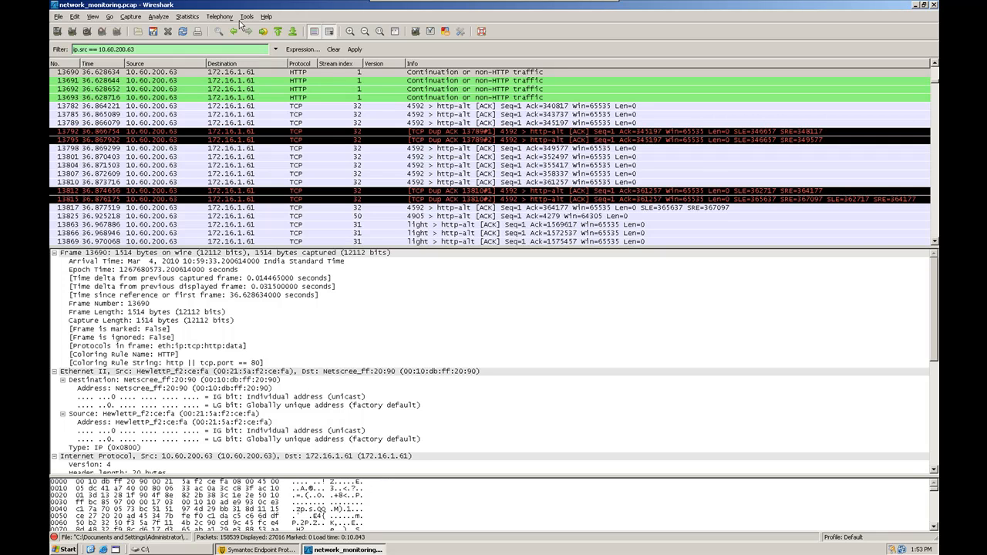
{"action": "key", "text": "BackSpace"}
{"action": "key", "text": "BackSpace"}
{"action": "key", "text": "BackSpace"}
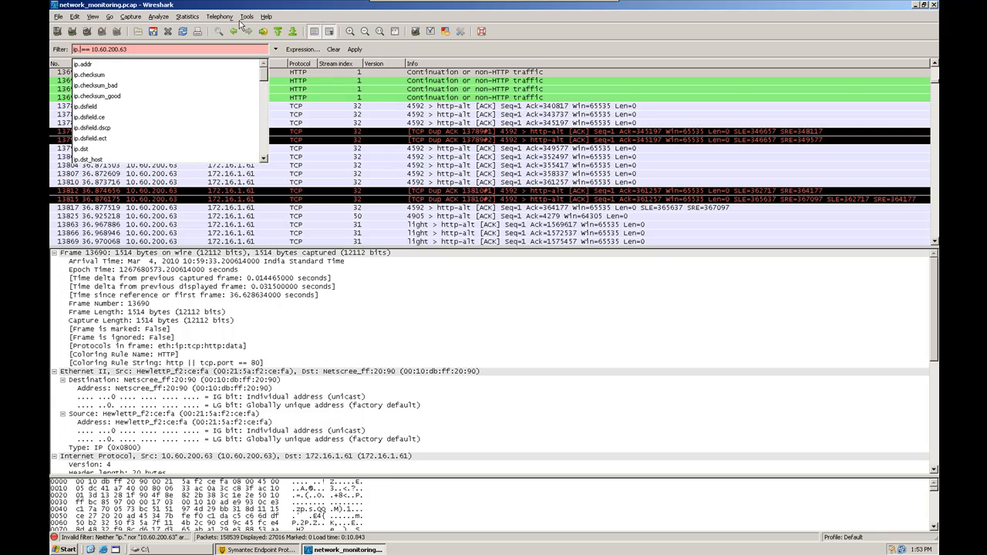
{"action": "type", "text": "addr"}
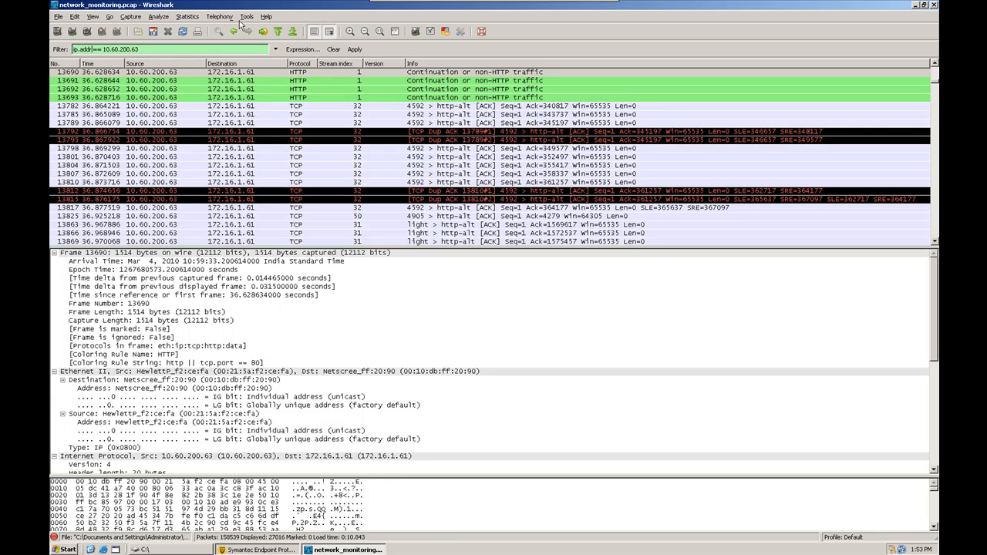
{"action": "key", "text": "Return"}
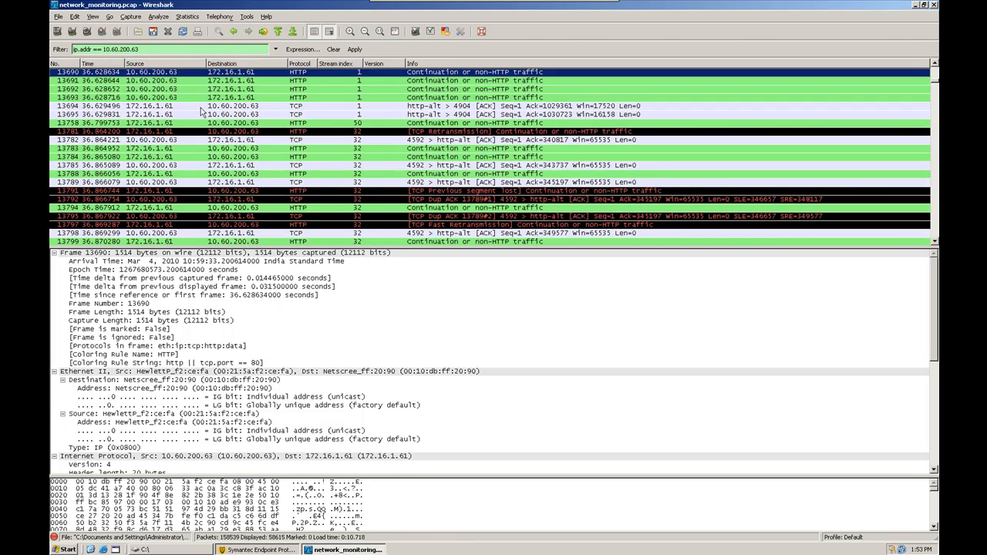
{"action": "left_click", "coordinate": [200, 107]}
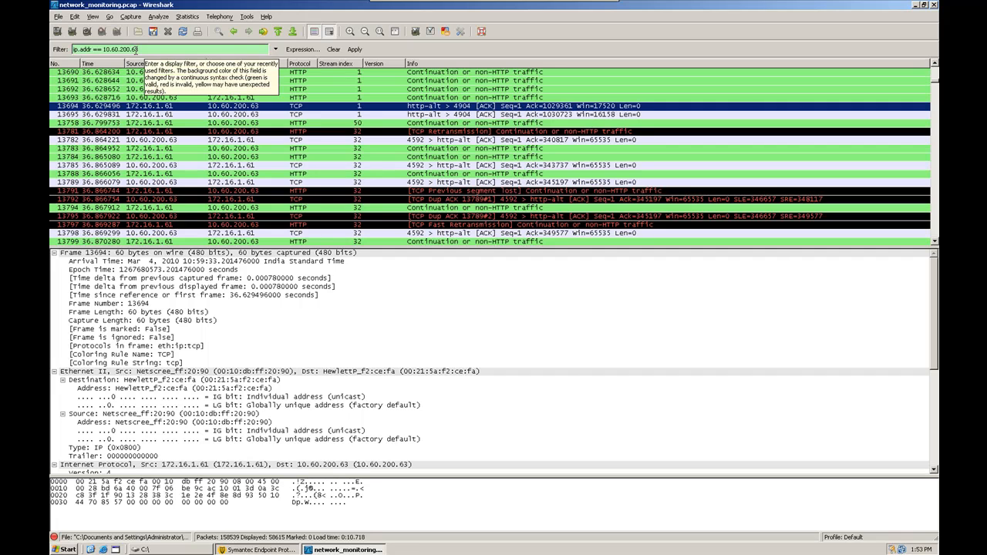
{"action": "left_click", "coordinate": [246, 165]}
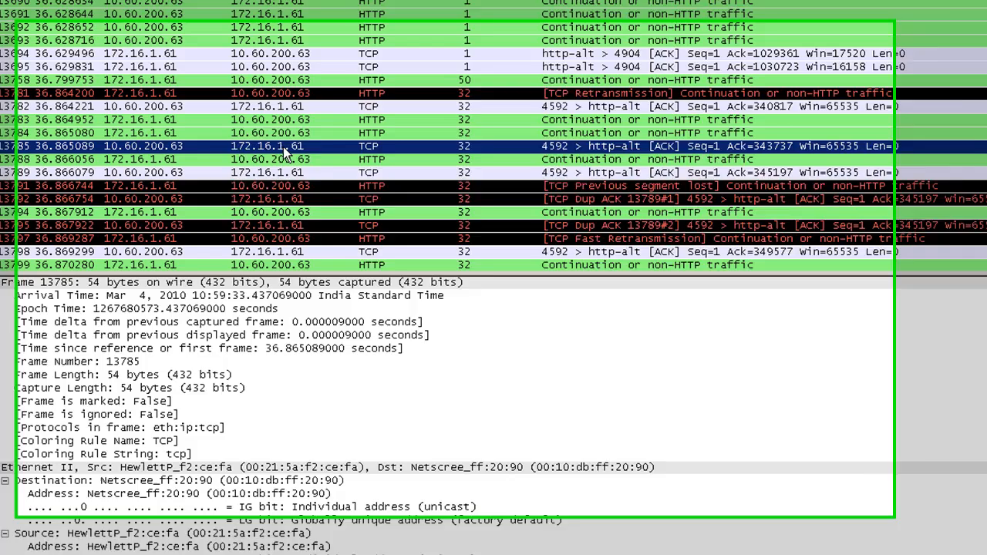
- Prepare a filter ANDing packet 13785's ip.dst == 172.16.1.61 with ip.addr == 10.60.200.63
{"action": "right_click", "coordinate": [243, 169]}
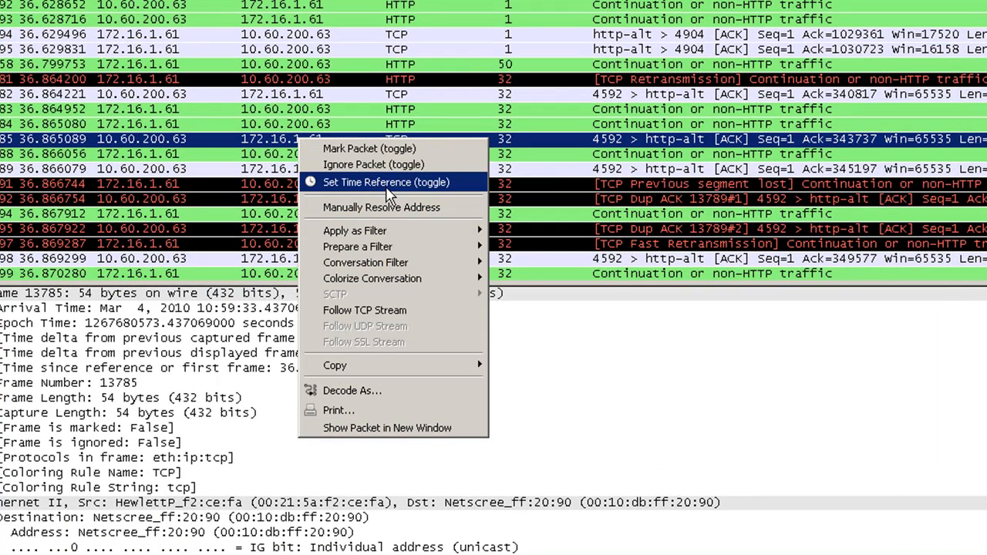
{"action": "mouse_move", "coordinate": [455, 268]}
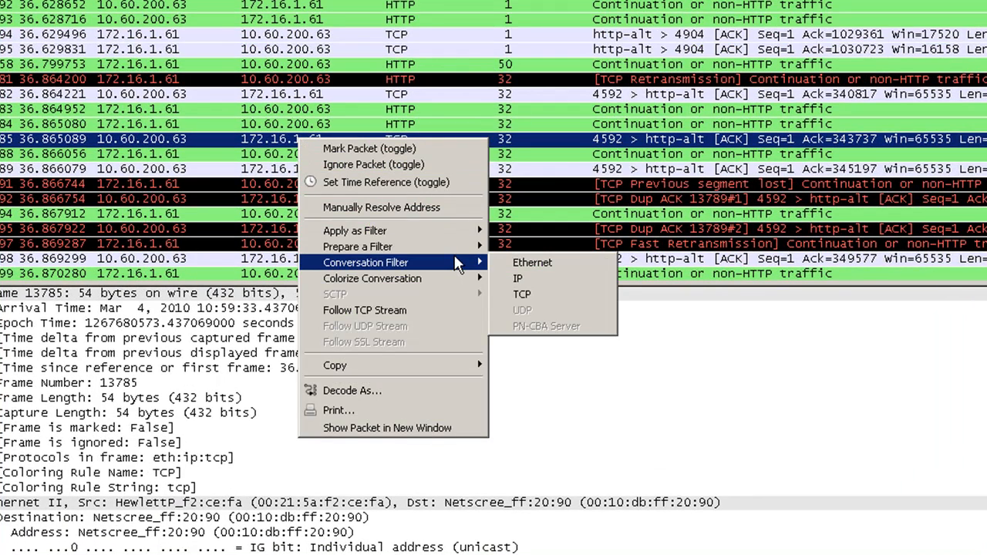
{"action": "mouse_move", "coordinate": [455, 246]}
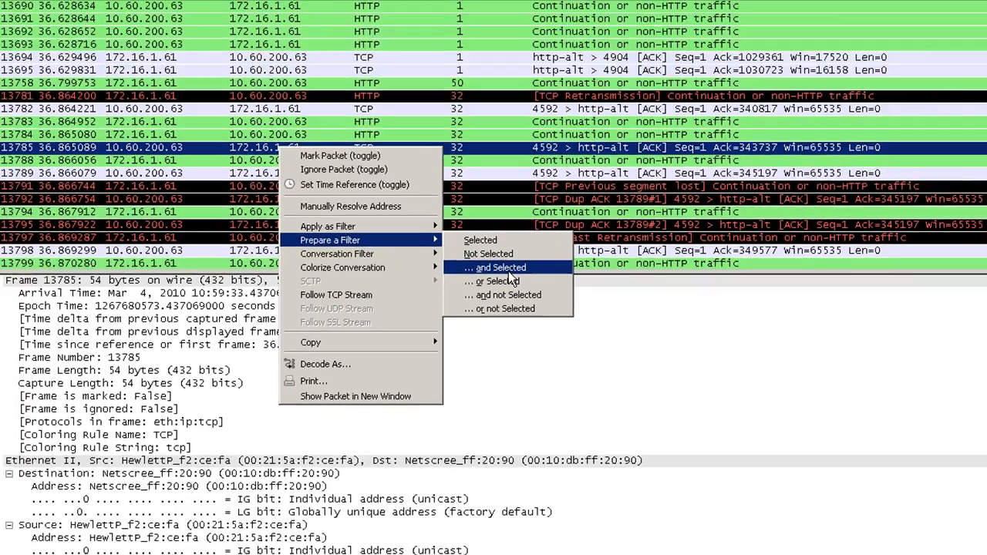
{"action": "left_click", "coordinate": [563, 279]}
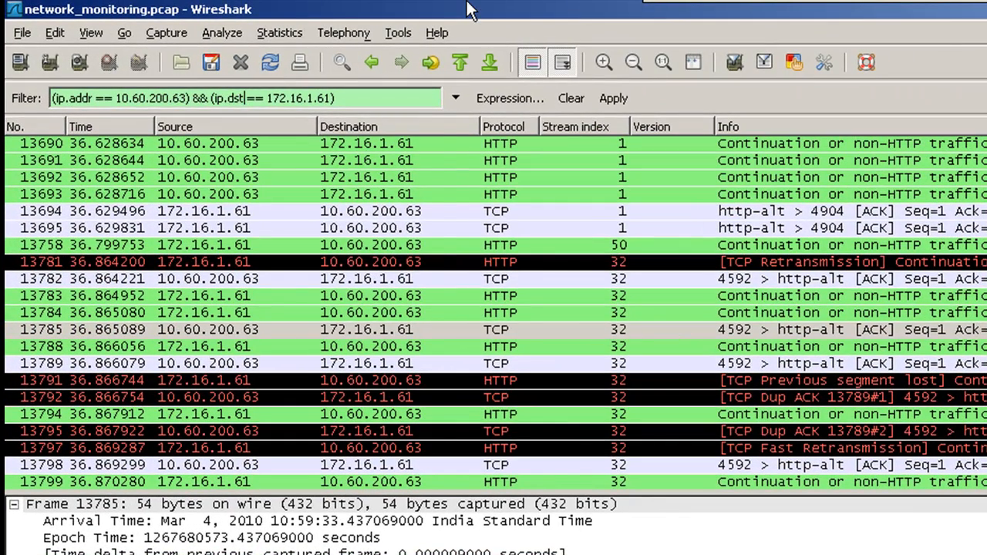
{"action": "key", "text": "BackSpace"}
{"action": "key", "text": "BackSpace"}
{"action": "key", "text": "BackSpace"}
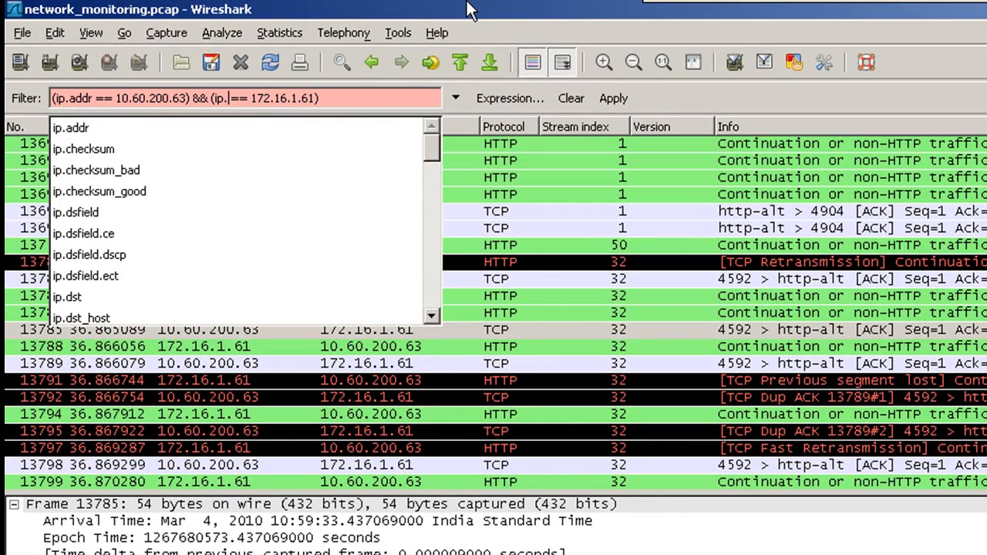
- Apply the filter (ip.addr == 10.60.200.63) && (ip.addr == 172.16.1.61) and select packet 13799
{"action": "type", "text": "a"}
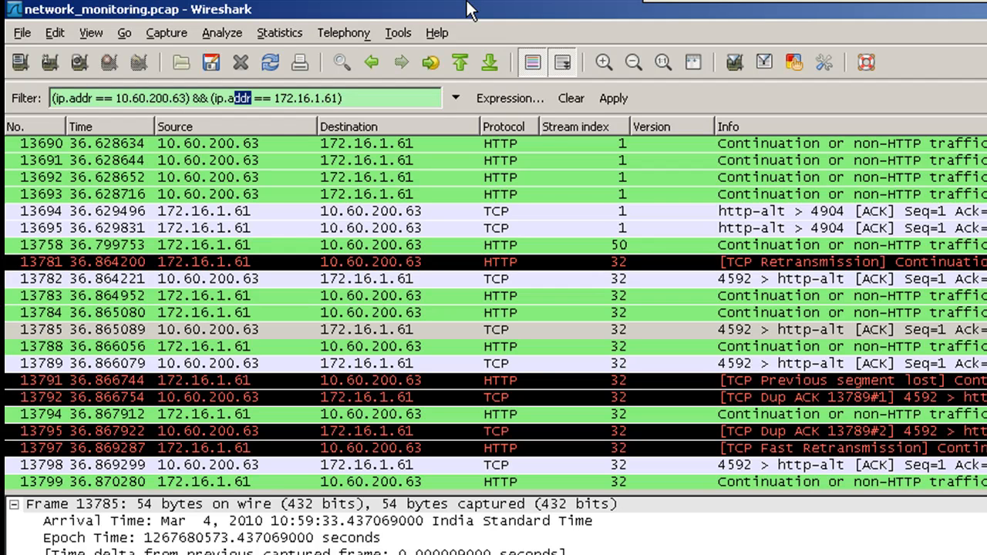
{"action": "type", "text": "ddr"}
{"action": "key", "text": "Return"}
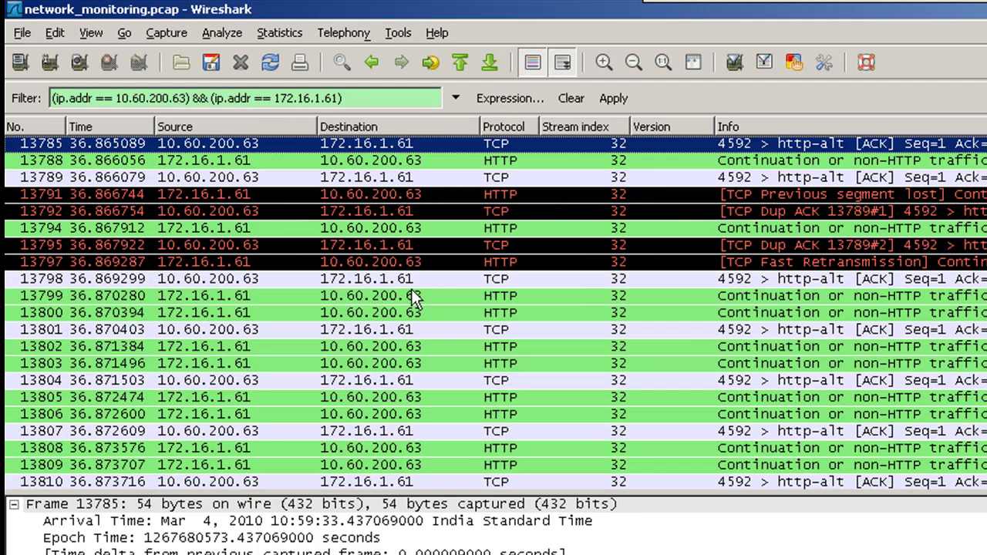
{"action": "left_click", "coordinate": [402, 300]}
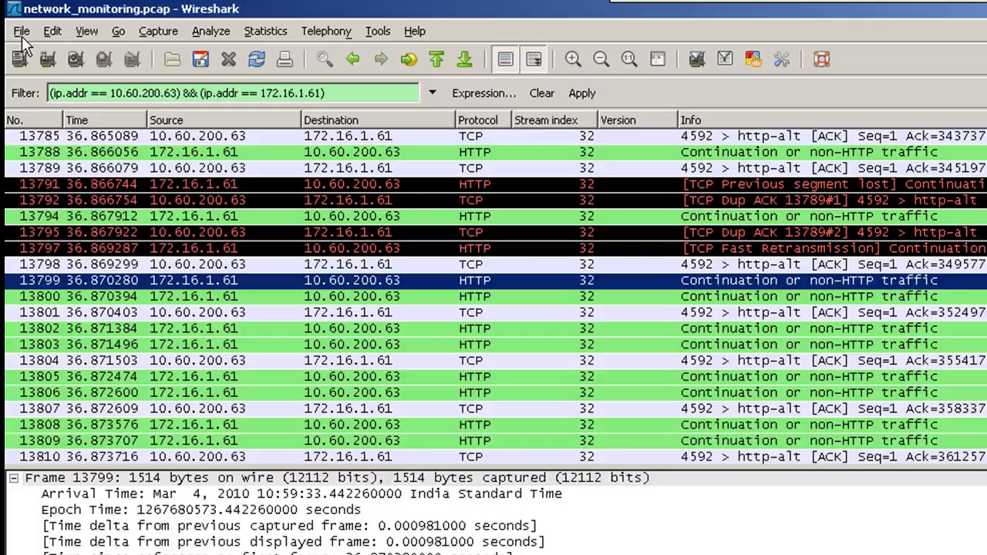
- Save only the 45,589 displayed packets to the Desktop as output1
{"action": "left_click", "coordinate": [21, 33]}
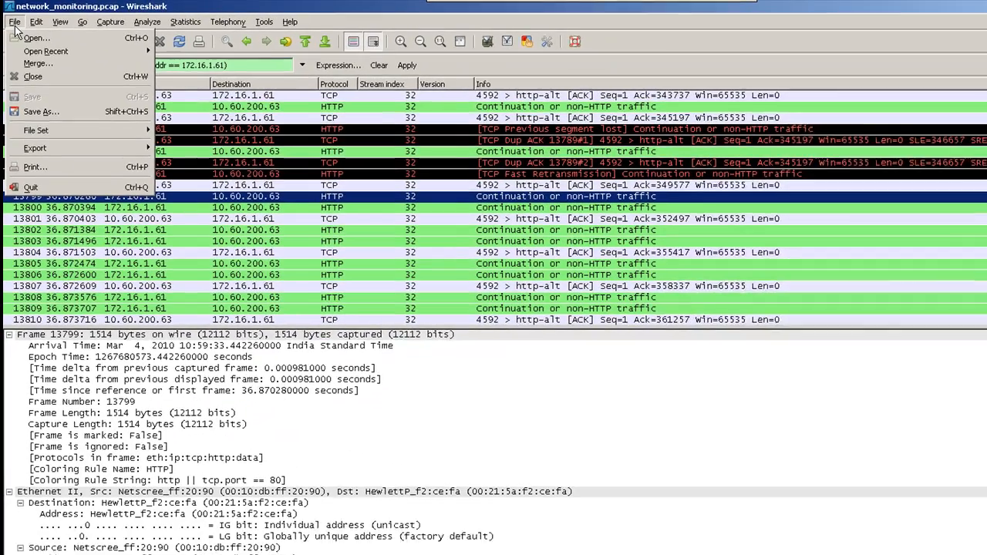
{"action": "left_click", "coordinate": [36, 107]}
{"action": "left_click", "coordinate": [38, 112]}
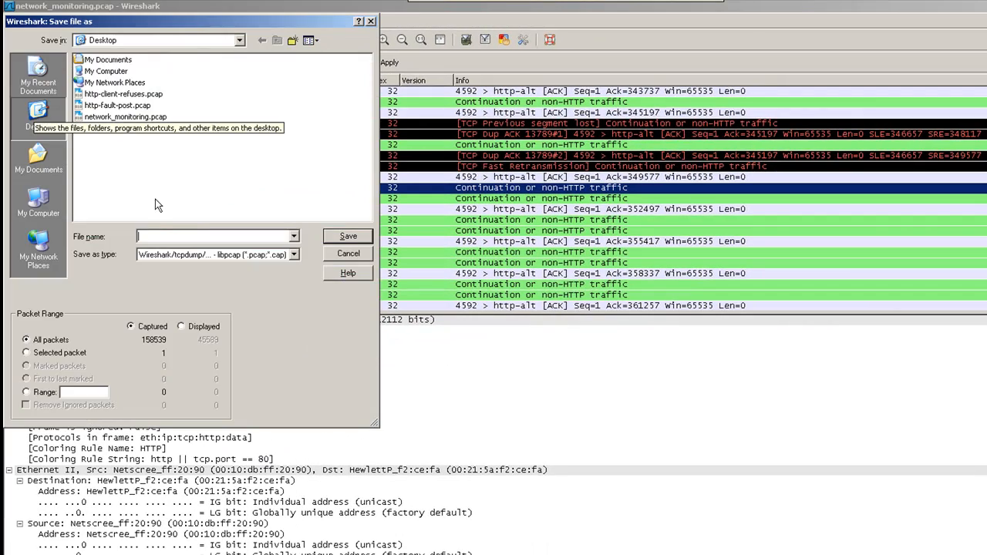
{"action": "left_click", "coordinate": [167, 327]}
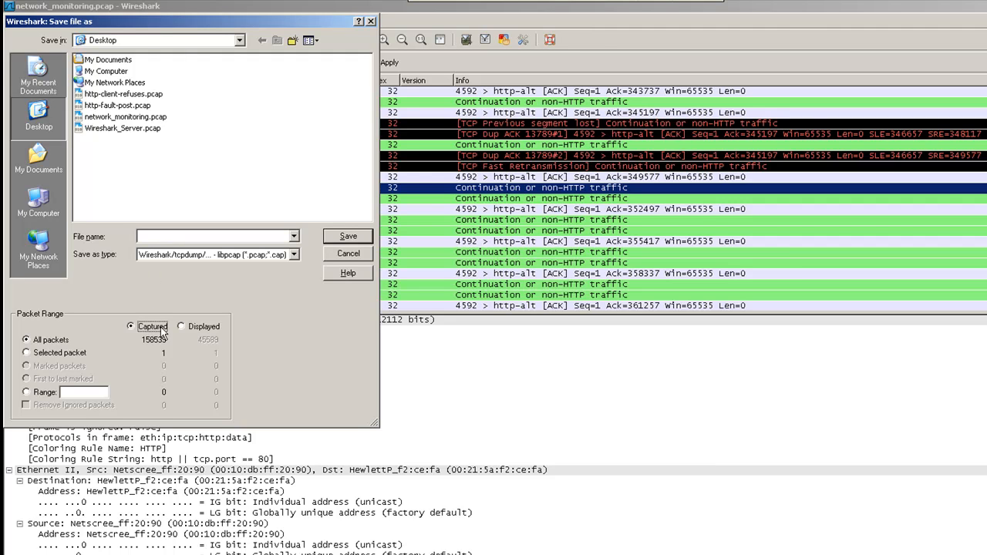
{"action": "left_click", "coordinate": [182, 328]}
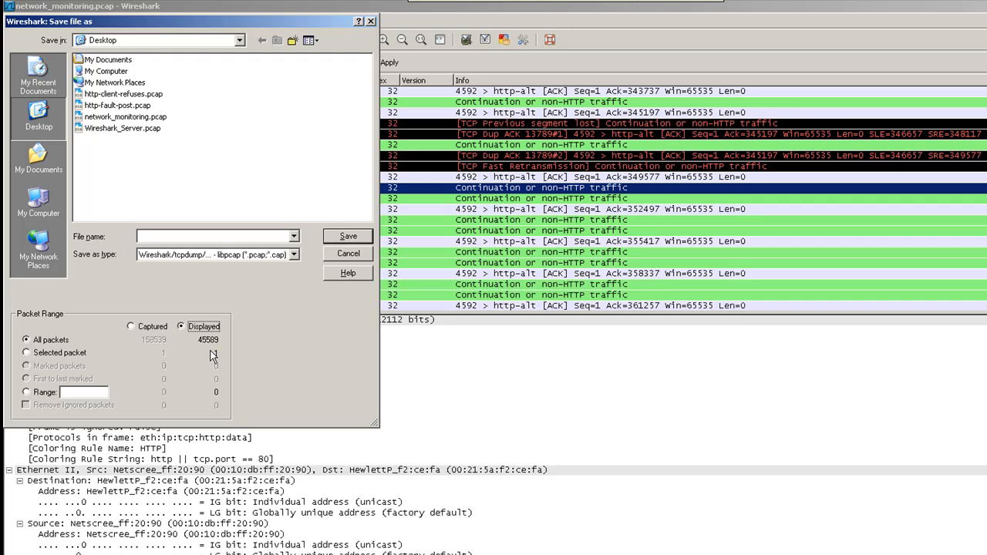
{"action": "left_click", "coordinate": [218, 236]}
{"action": "type", "text": "out"}
{"action": "key", "text": "BackSpace"}
{"action": "key", "text": "BackSpace"}
{"action": "key", "text": "BackSpace"}
{"action": "type", "text": "output1"}
{"action": "left_click", "coordinate": [359, 240]}
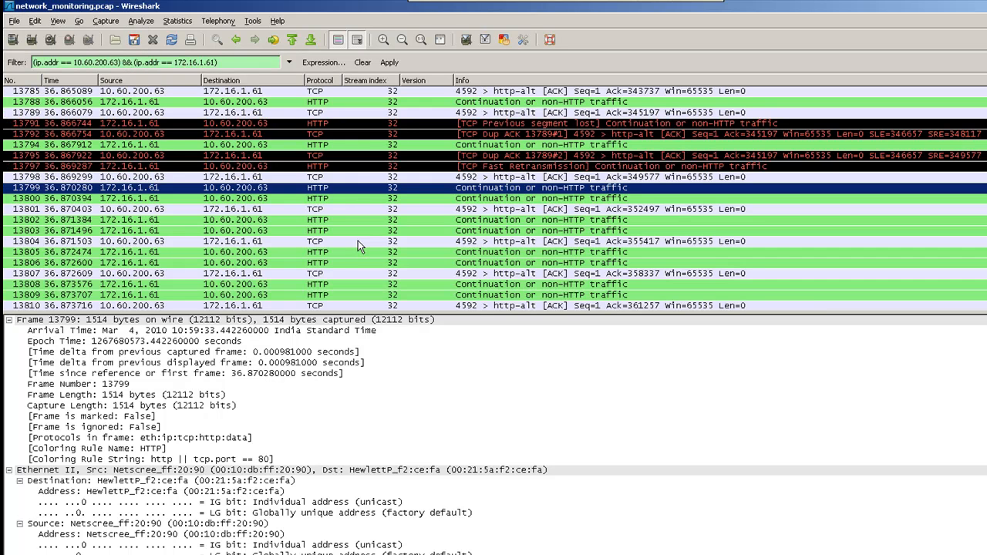
- Select packet 13804 and the filter expression, then close Wireshark
{"action": "left_click", "coordinate": [358, 241]}
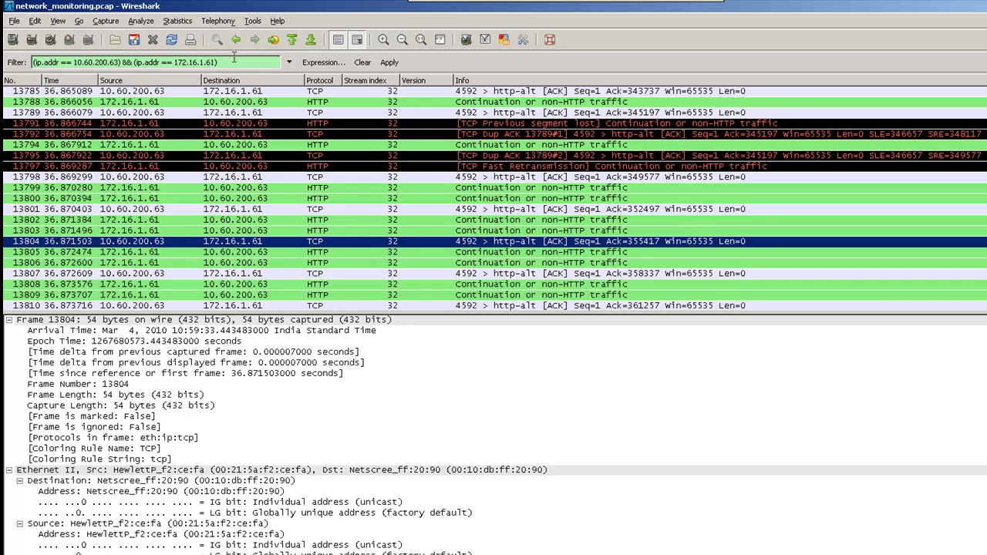
{"action": "left_click_drag", "start_coordinate": [224, 61], "coordinate": [25, 60]}
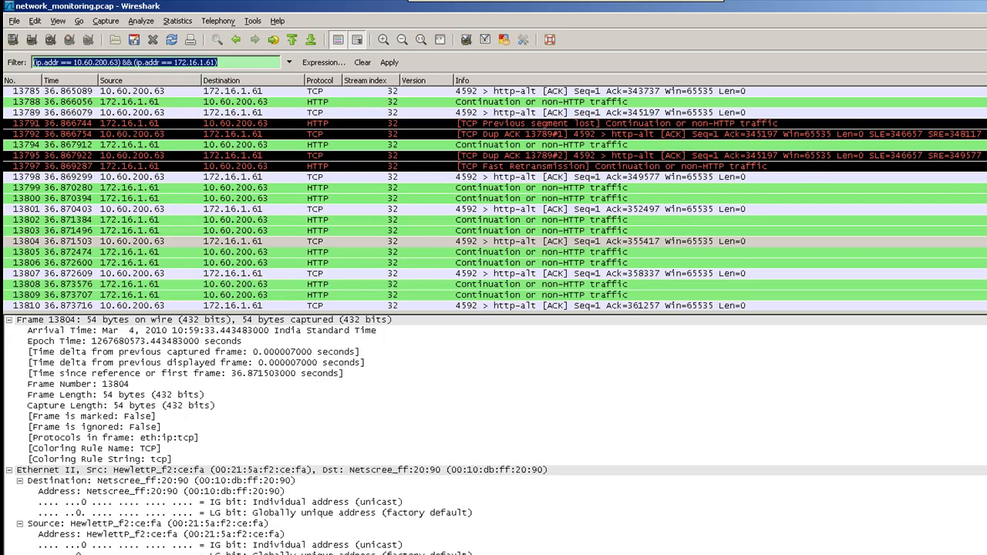
{"action": "left_click", "coordinate": [986, 6]}
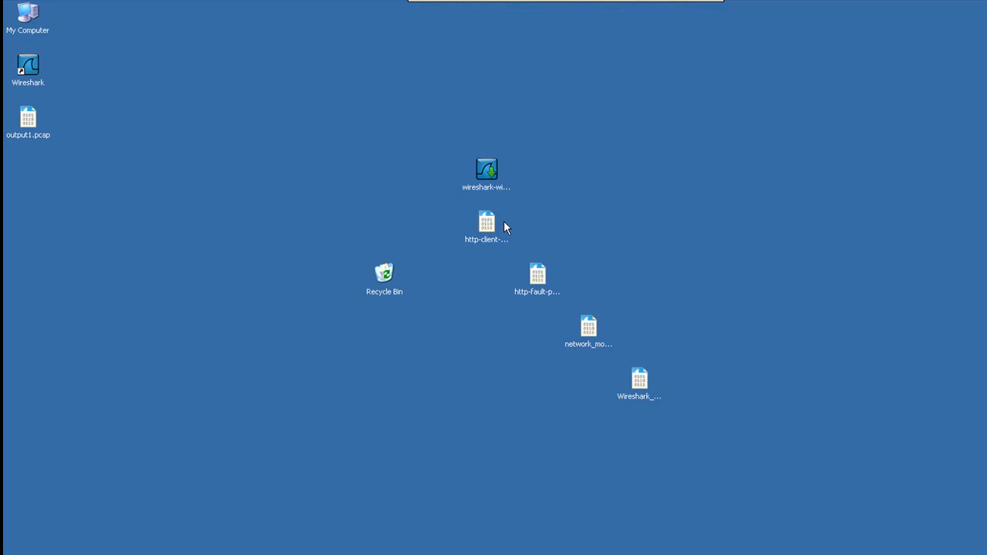
- Open output1.pcap and expand packet 9's TCP, IP and Ethernet II detail trees
{"action": "double_click", "coordinate": [32, 124]}
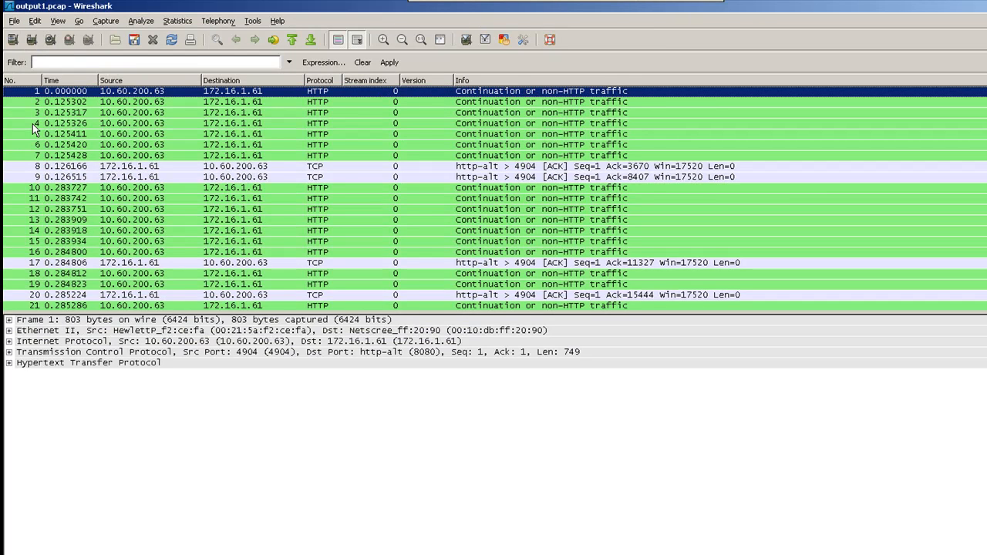
{"action": "left_click", "coordinate": [130, 177]}
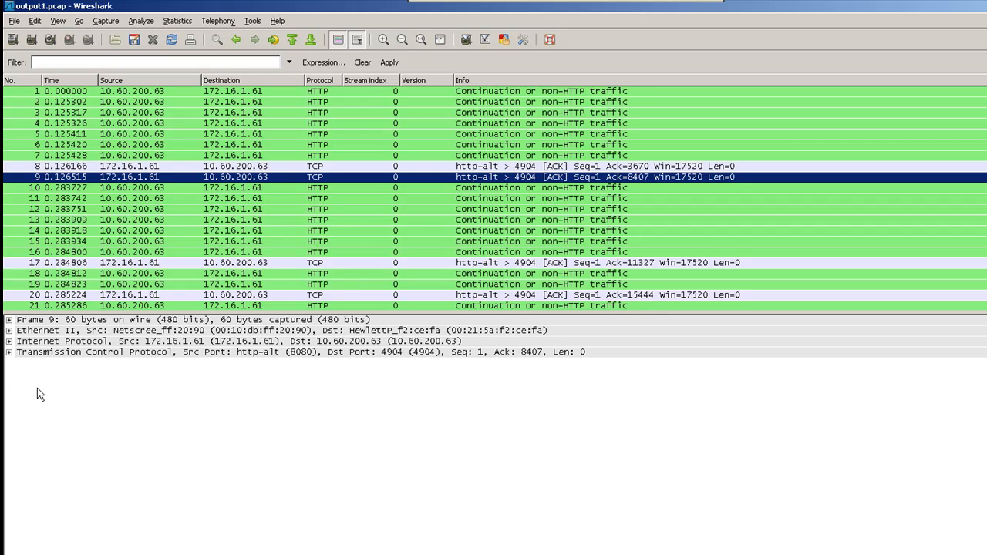
{"action": "left_click", "coordinate": [8, 352]}
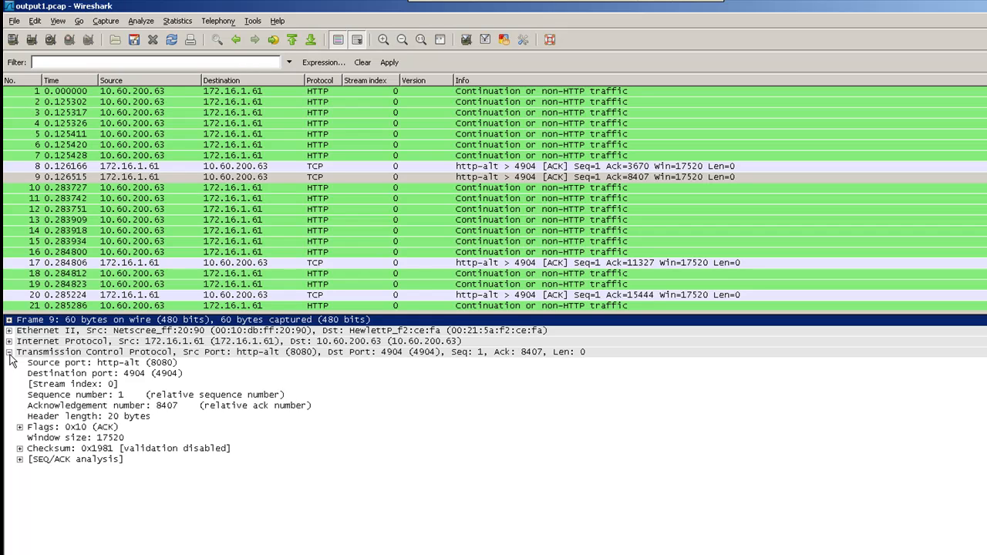
{"action": "left_click", "coordinate": [8, 341]}
{"action": "left_click", "coordinate": [8, 330]}
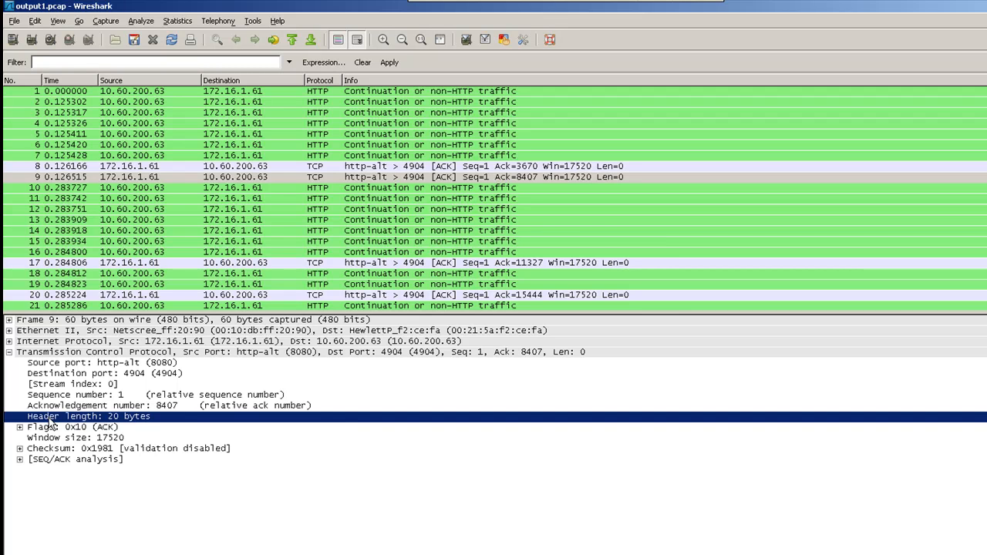
- Apply TCP Header length as a packet-list column, then select packet 10
{"action": "right_click", "coordinate": [50, 417]}
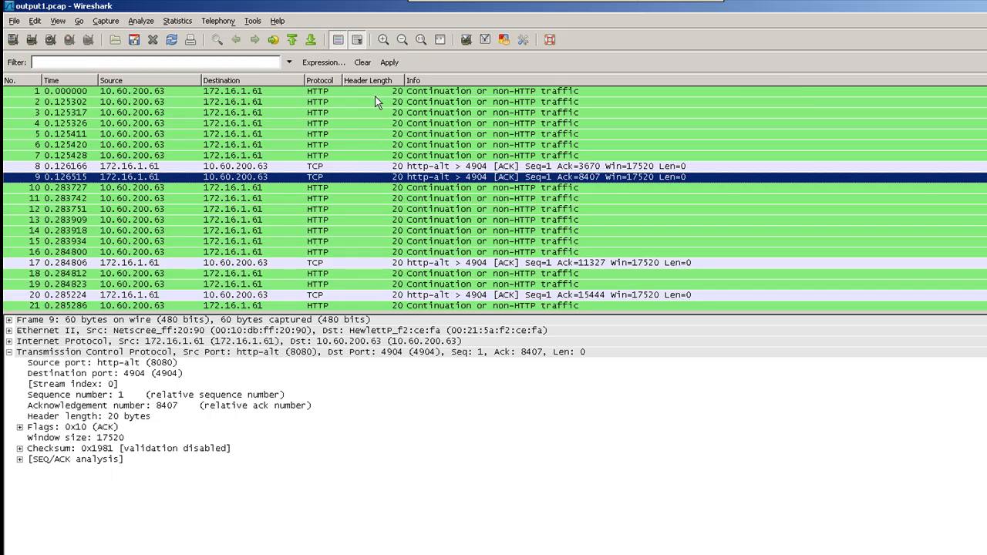
{"action": "left_click", "coordinate": [377, 193]}
- Sort packets by Header Length ascending and scroll through the 20-, 32- and 40-byte groups
{"action": "scroll", "coordinate": [374, 246], "scroll_direction": "down", "scroll_amount": 5}
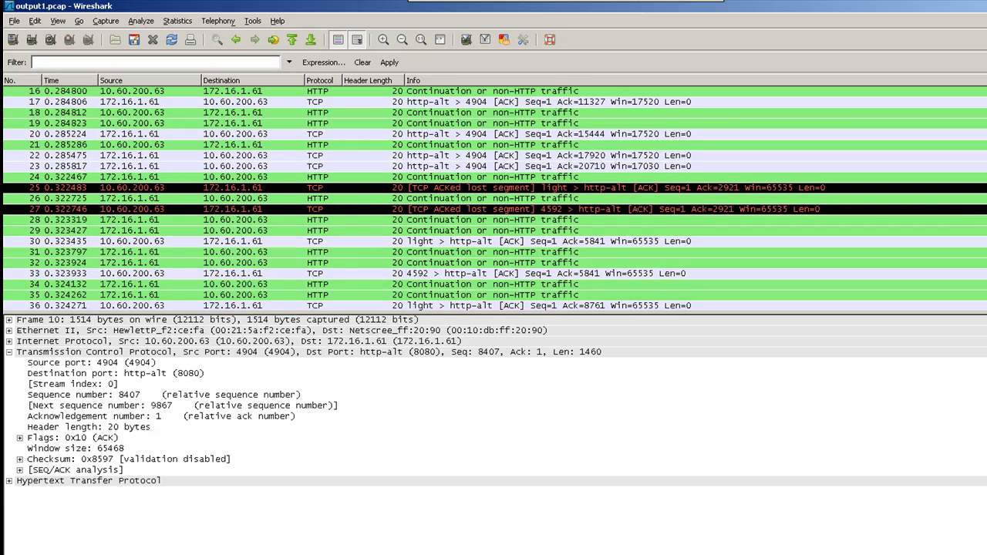
{"action": "left_click", "coordinate": [355, 81]}
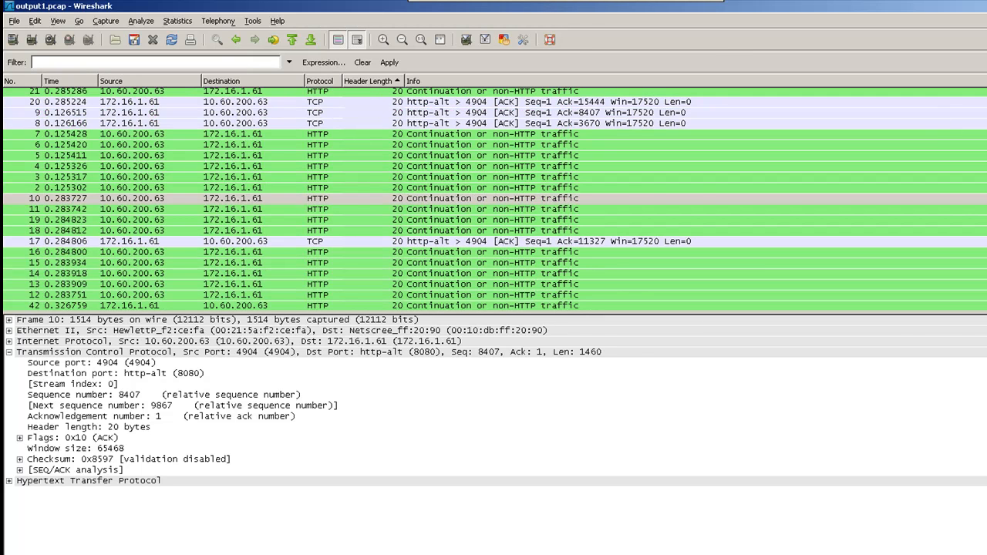
{"action": "scroll", "coordinate": [493, 199], "scroll_direction": "down", "scroll_amount": 20}
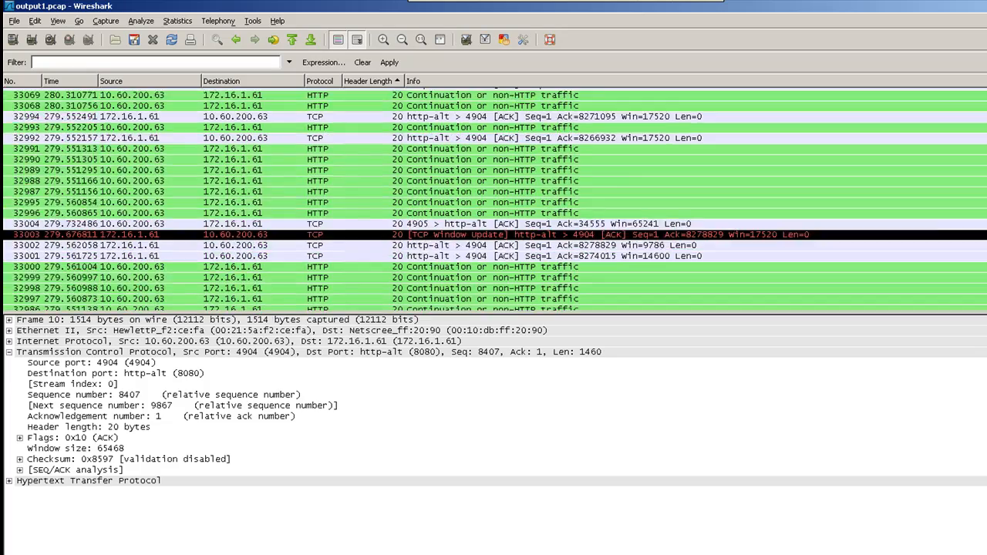
{"action": "scroll", "coordinate": [493, 198], "scroll_direction": "up", "scroll_amount": 20}
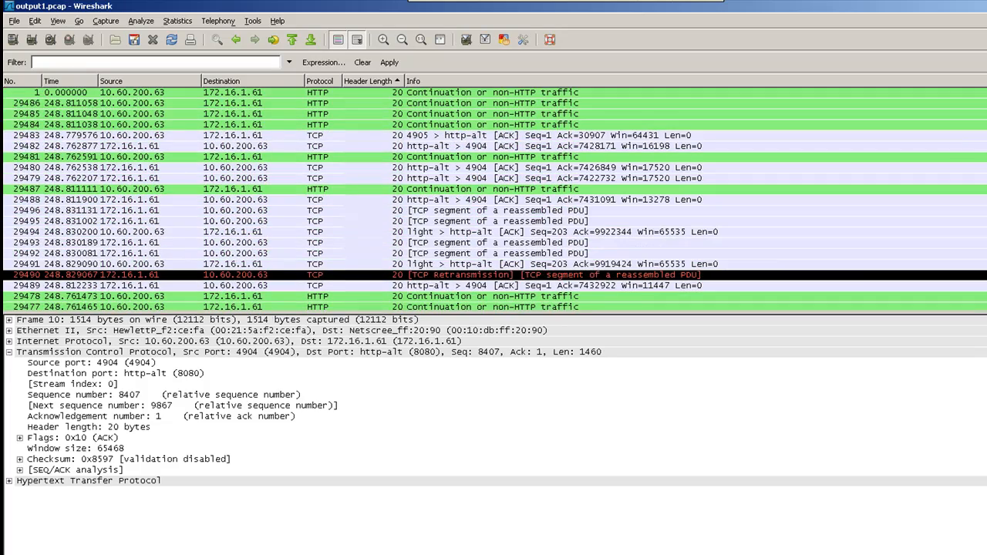
{"action": "scroll", "coordinate": [493, 199], "scroll_direction": "down", "scroll_amount": 20}
{"action": "scroll", "coordinate": [493, 199], "scroll_direction": "down", "scroll_amount": 15}
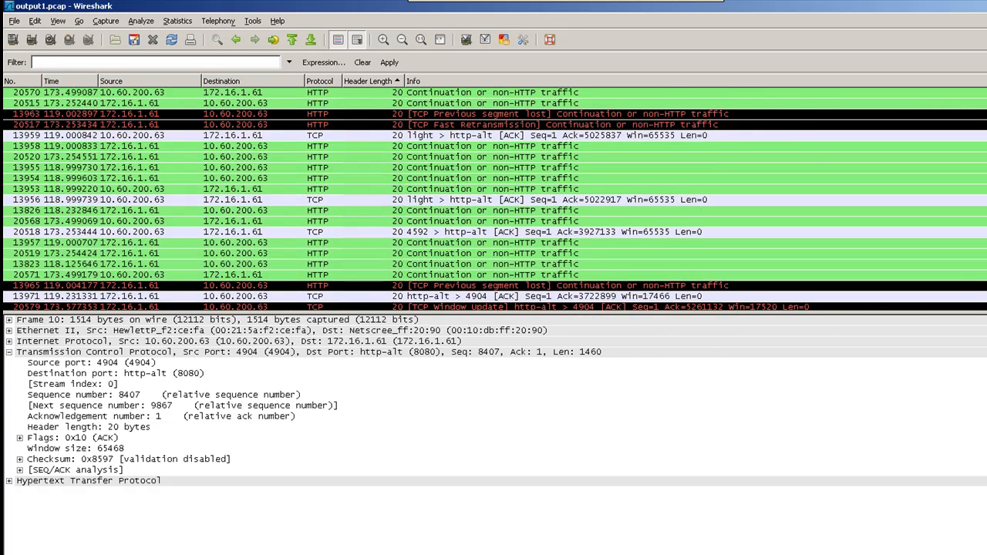
{"action": "scroll", "coordinate": [494, 198], "scroll_direction": "down", "scroll_amount": 10}
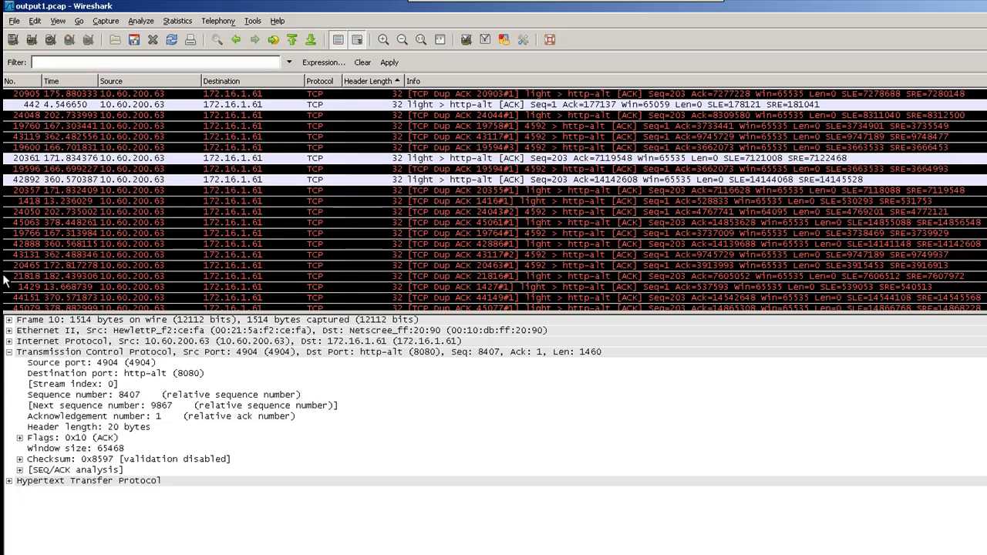
{"action": "scroll", "coordinate": [494, 199], "scroll_direction": "down", "scroll_amount": 20}
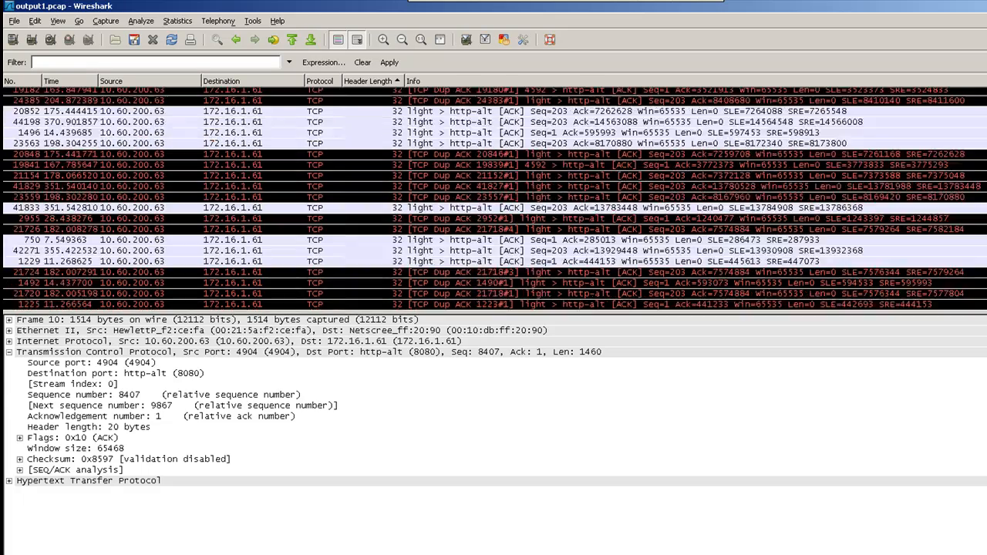
{"action": "scroll", "coordinate": [494, 198], "scroll_direction": "down", "scroll_amount": 15}
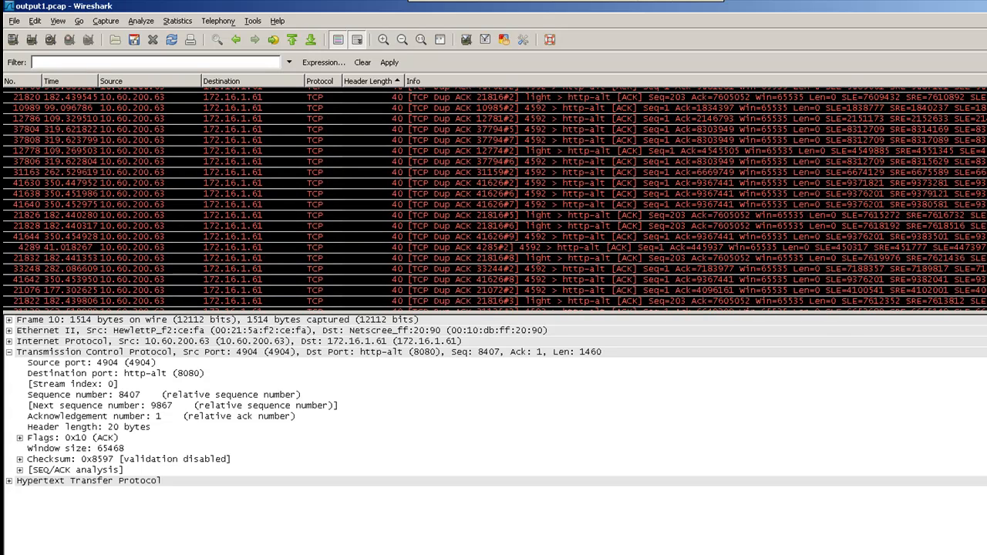
- Select packet 31163 and expand its SEQ/ACK analysis, including the Duplicate ACK expert note and the frame 31159 field
{"action": "left_click", "coordinate": [414, 186]}
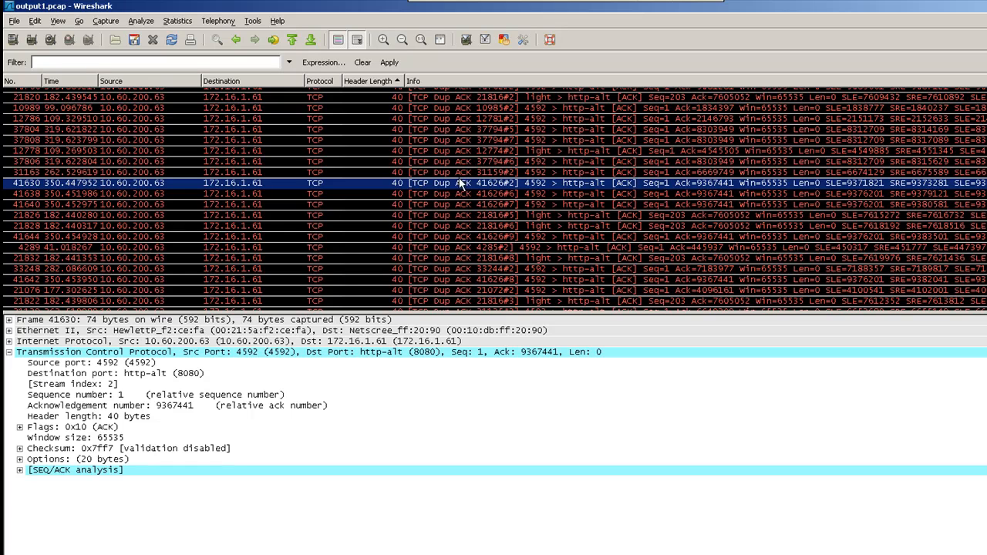
{"action": "left_click", "coordinate": [460, 174]}
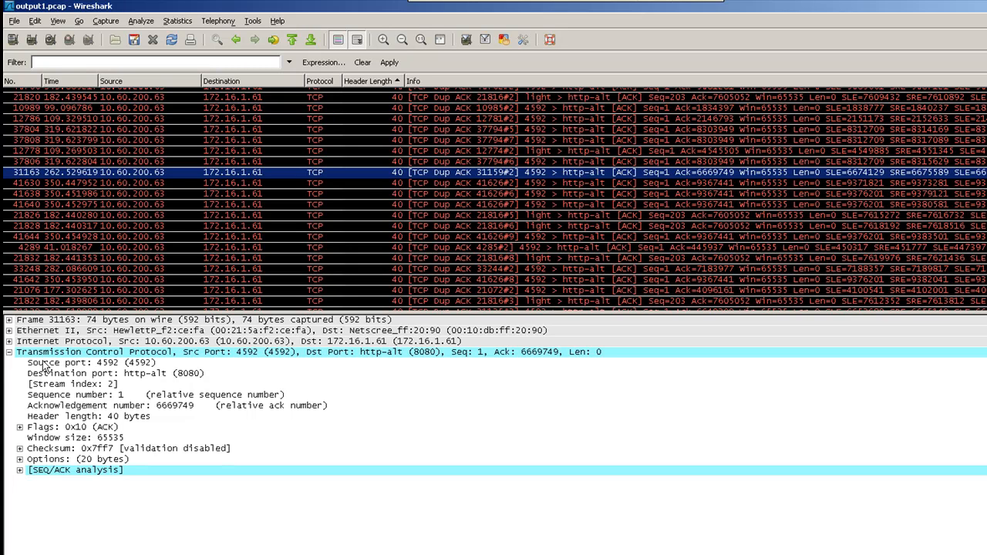
{"action": "left_click", "coordinate": [20, 470]}
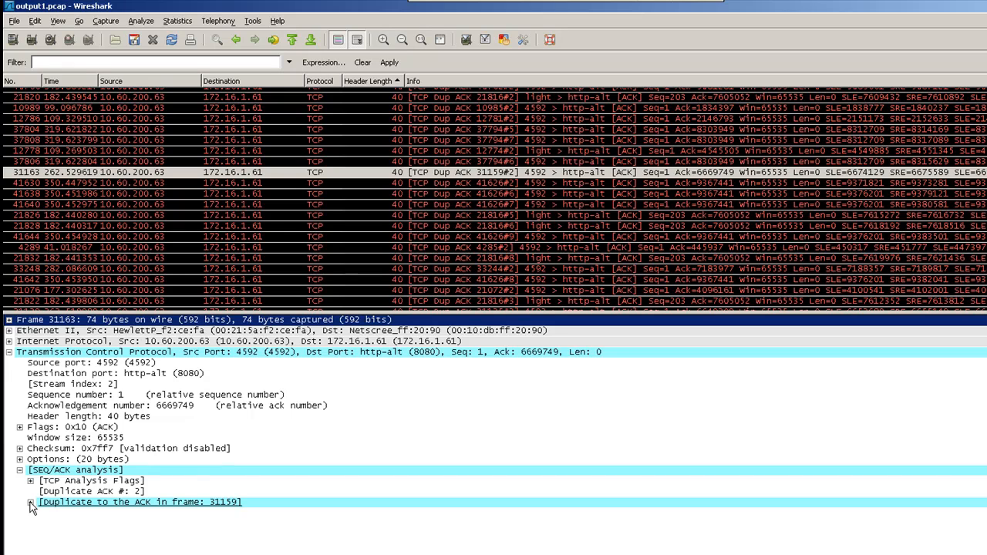
{"action": "left_click", "coordinate": [30, 503]}
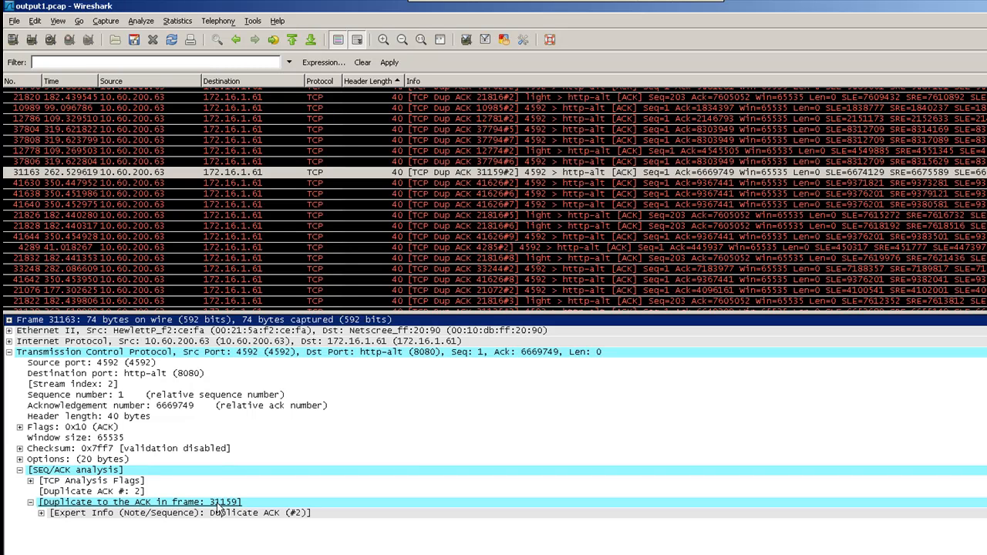
{"action": "left_click", "coordinate": [42, 512]}
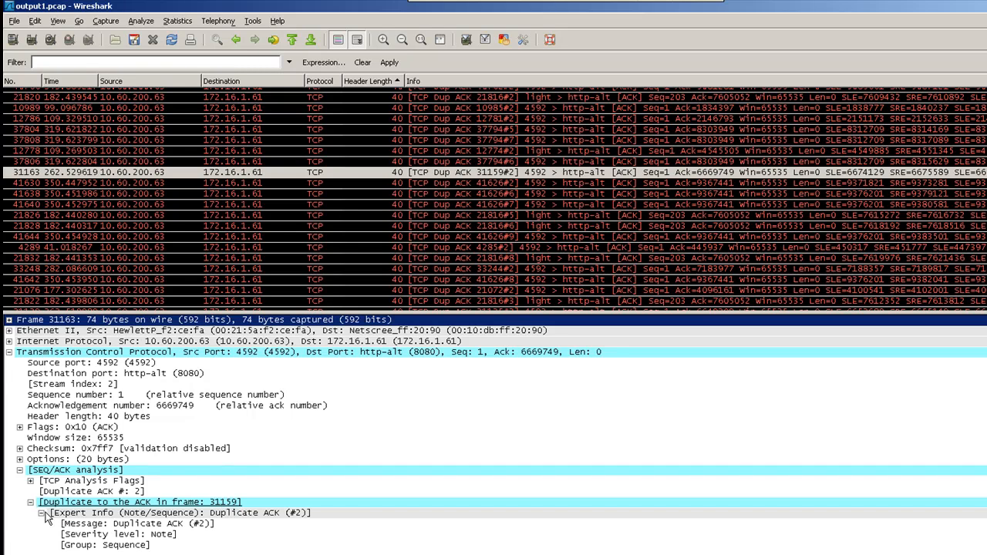
{"action": "left_click", "coordinate": [100, 502]}
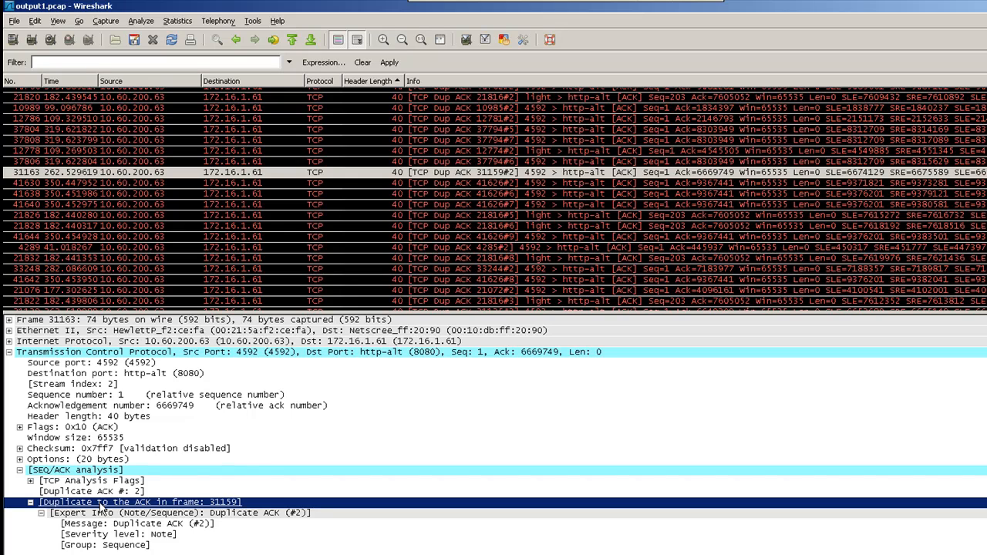
{"action": "right_click", "coordinate": [99, 502]}
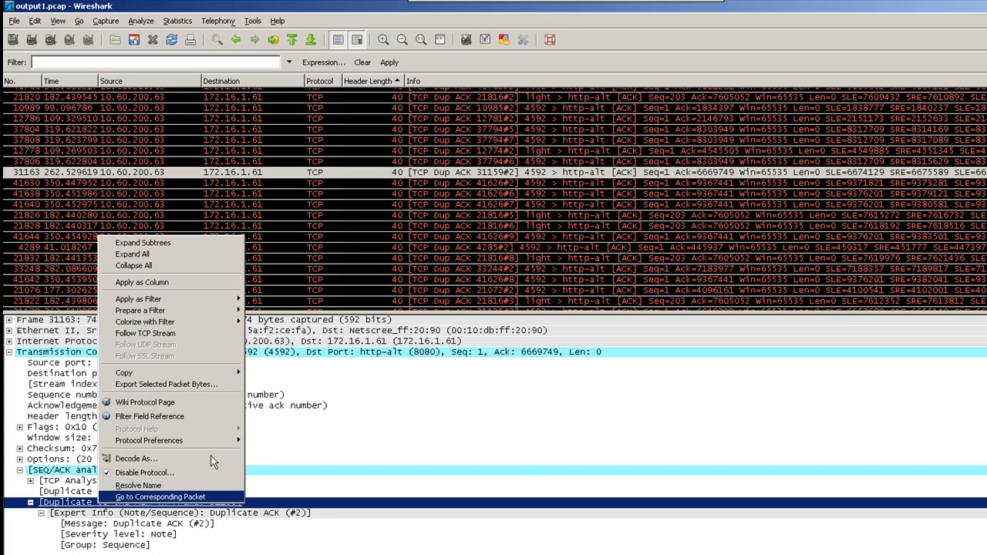
- Filter on duplicate-ACK frame 31159, then broaden it to tcp.analysis.duplicate_ack_frame
{"action": "mouse_move", "coordinate": [234, 304]}
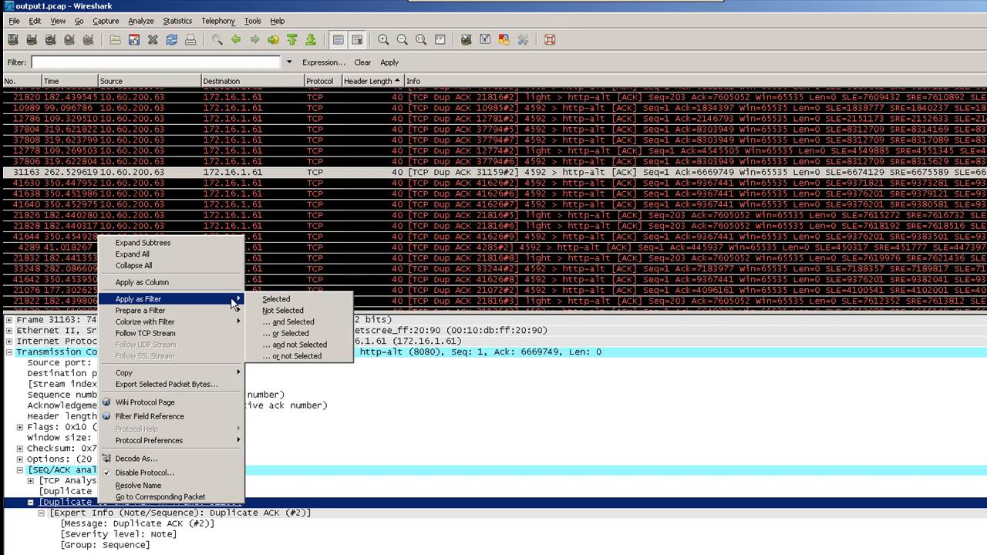
{"action": "left_click", "coordinate": [275, 299]}
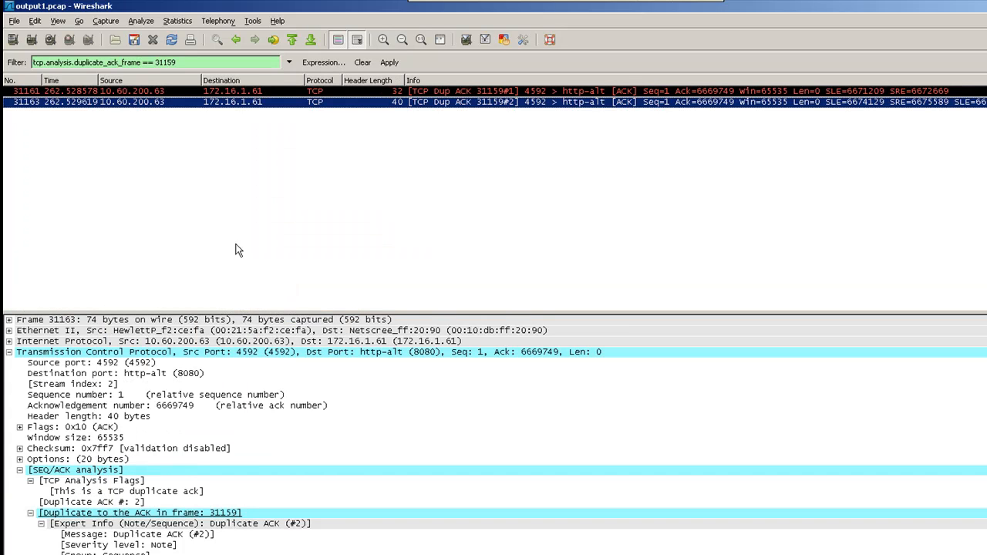
{"action": "left_click", "coordinate": [178, 62]}
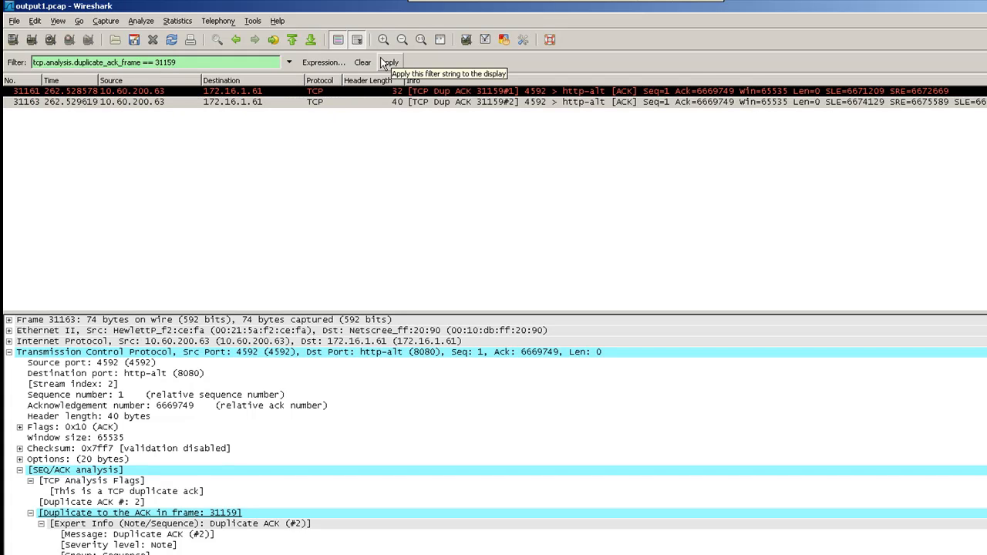
{"action": "key", "text": "BackSpace"}
{"action": "key", "text": "BackSpace"}
{"action": "key", "text": "BackSpace"}
{"action": "key", "text": "BackSpace"}
{"action": "key", "text": "BackSpace"}
{"action": "key", "text": "BackSpace"}
{"action": "key", "text": "BackSpace"}
{"action": "key", "text": "BackSpace"}
{"action": "key", "text": "BackSpace"}
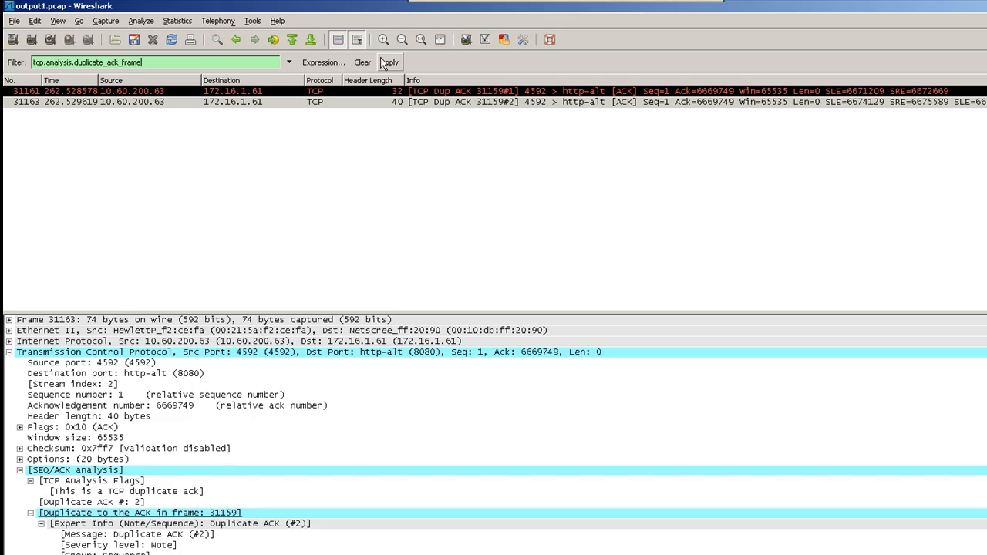
{"action": "left_click", "coordinate": [383, 62]}
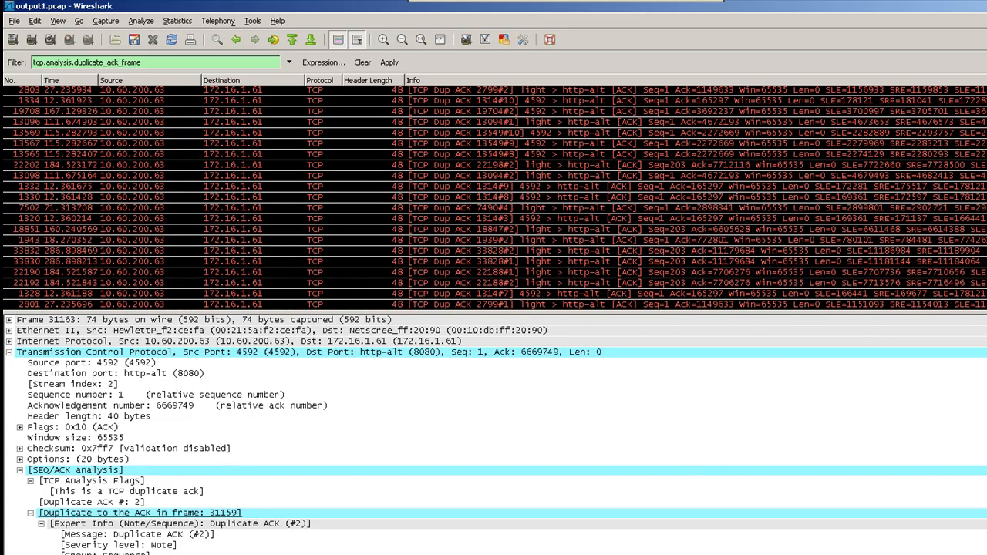
- Select duplicate-ACK packet 18851, then clear the display filter
{"action": "left_click", "coordinate": [88, 233]}
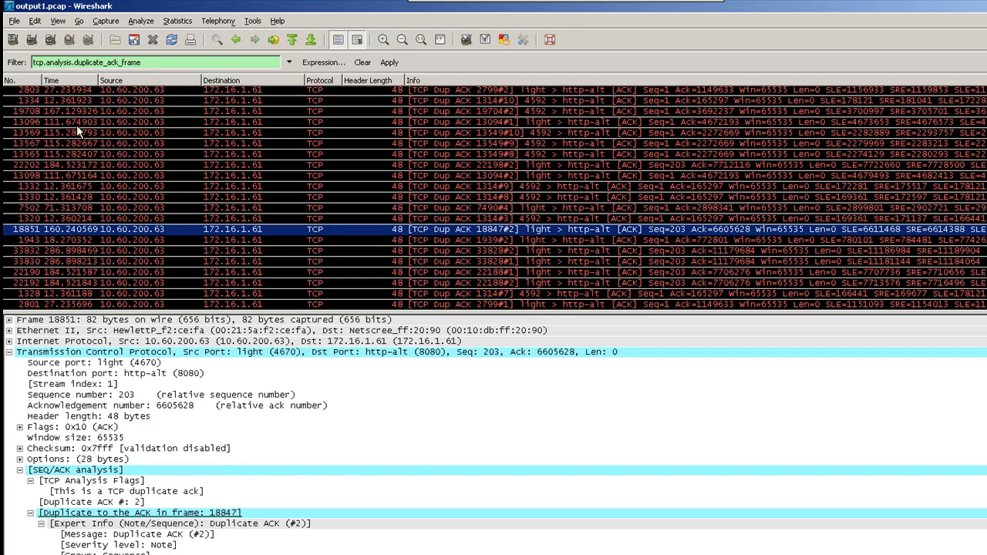
{"action": "triple_click", "coordinate": [152, 62]}
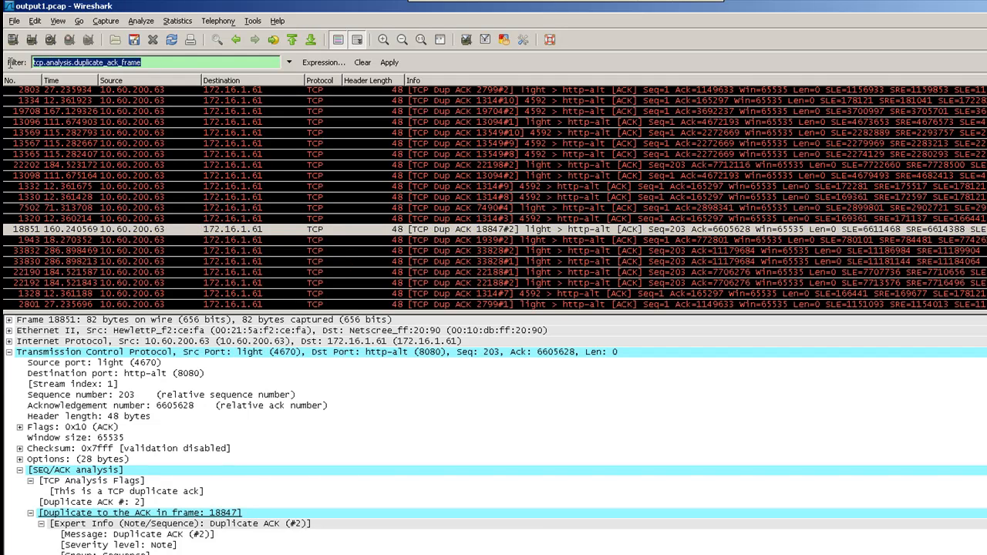
{"action": "left_click", "coordinate": [372, 66]}
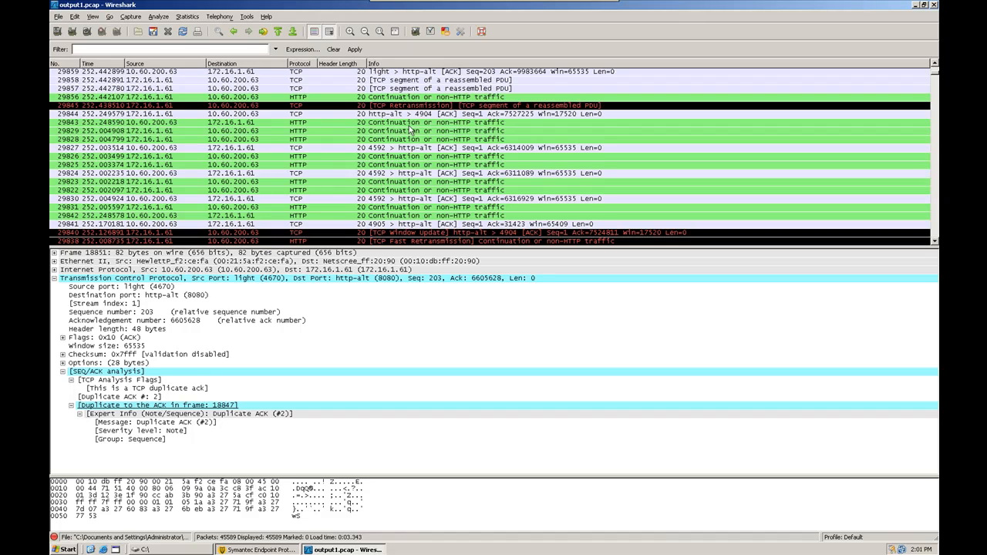
- Select packet 29843 and open Analyze > Expert Info Composite
{"action": "left_click", "coordinate": [409, 125]}
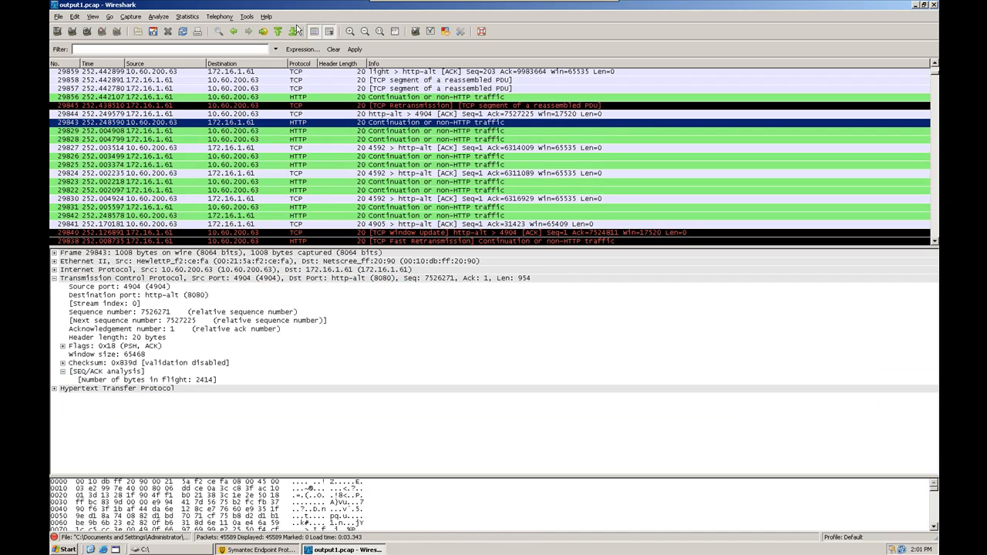
{"action": "left_click", "coordinate": [160, 19]}
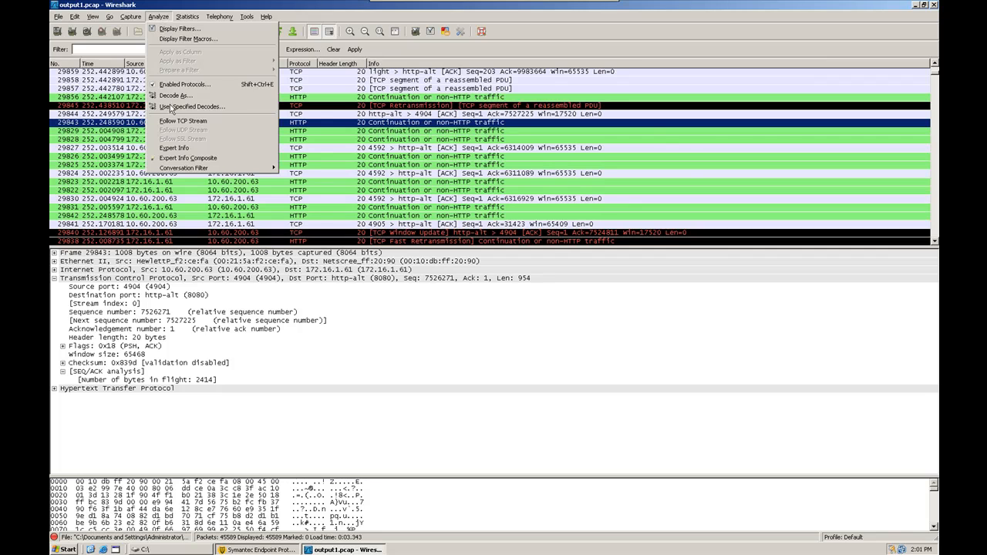
{"action": "left_click", "coordinate": [180, 158]}
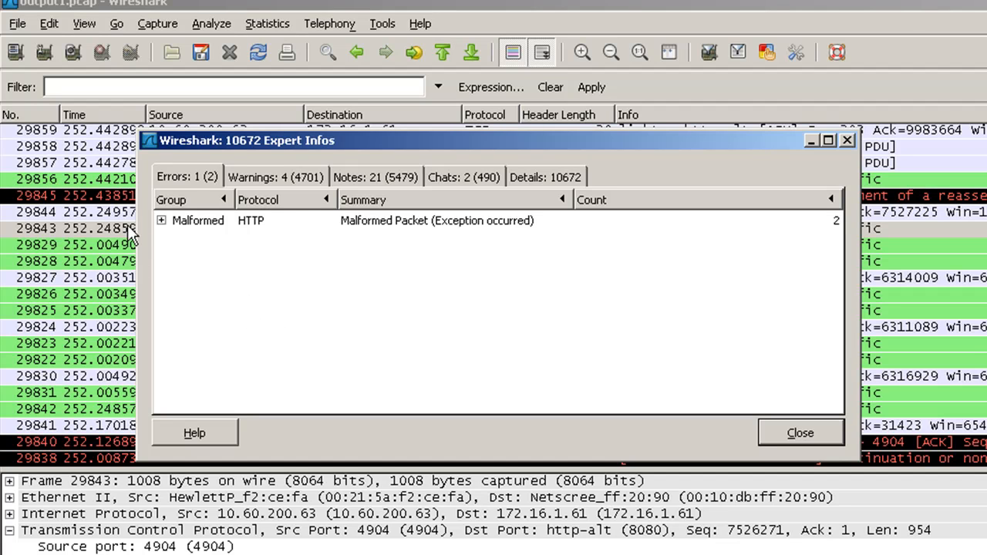
- Review Malformed HTTP error packets 6528 and 44107, then list the 4701 warnings
{"action": "left_click", "coordinate": [162, 220]}
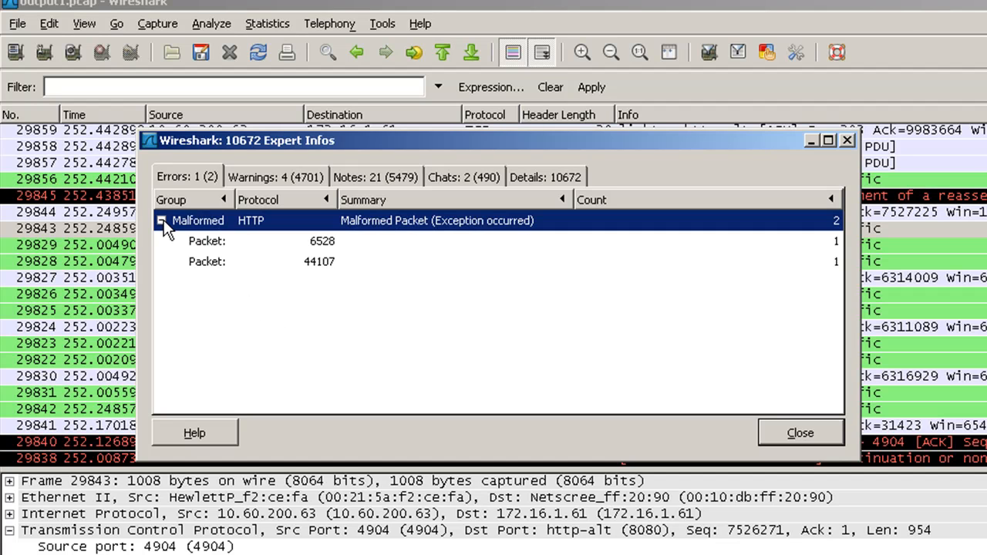
{"action": "left_click", "coordinate": [204, 245]}
{"action": "left_click", "coordinate": [205, 261]}
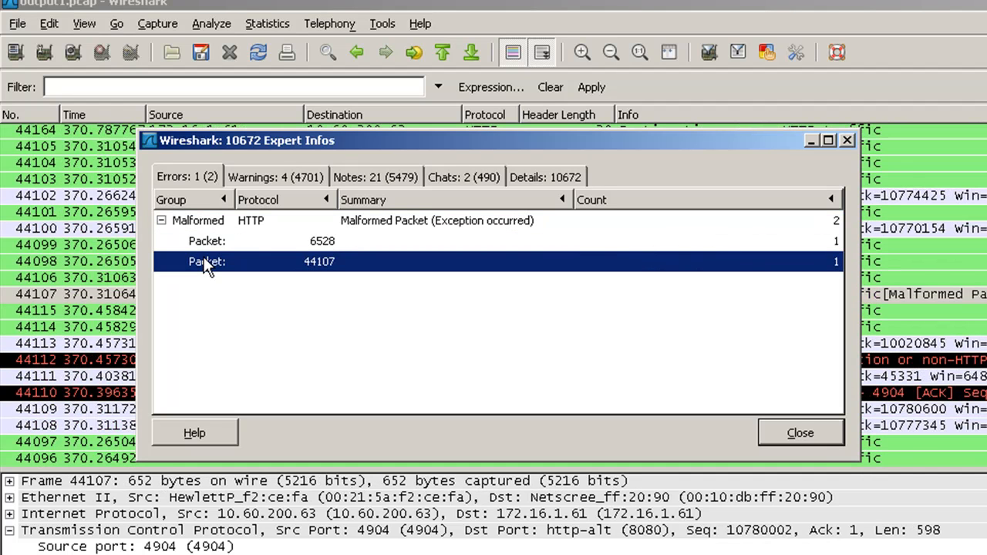
{"action": "left_click", "coordinate": [210, 241]}
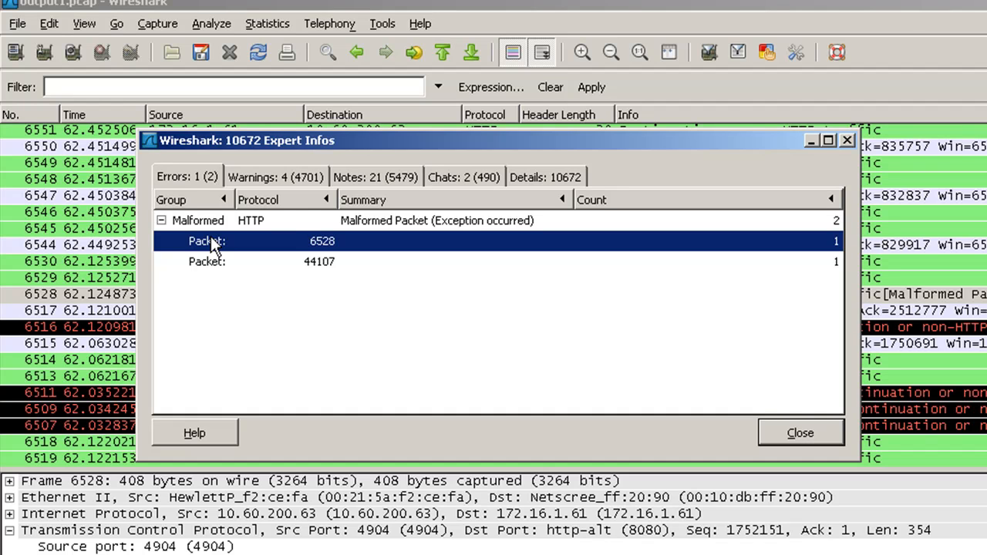
{"action": "left_click", "coordinate": [287, 177]}
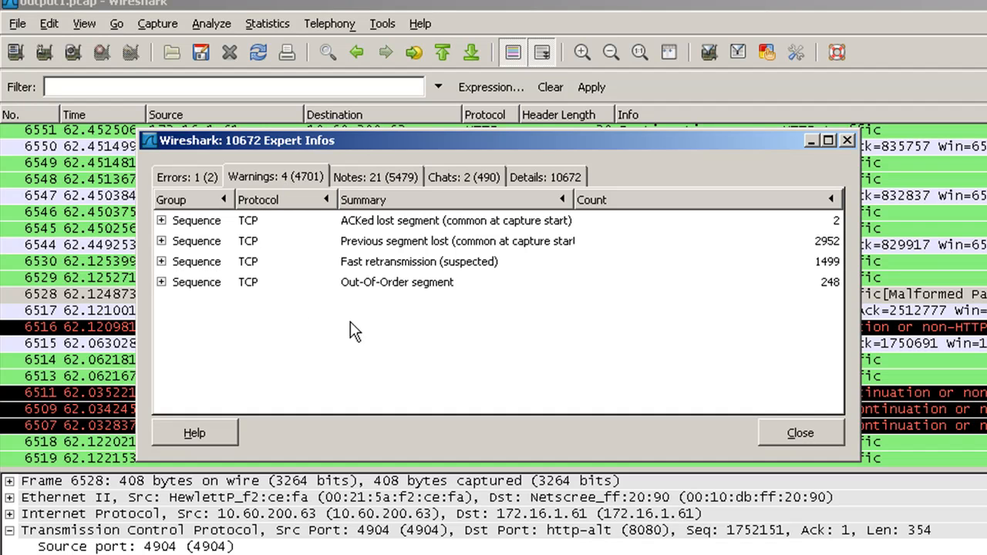
- Inspect the Out-Of-Order segment warnings down to packet 297, then collapse the group
{"action": "left_click", "coordinate": [374, 291]}
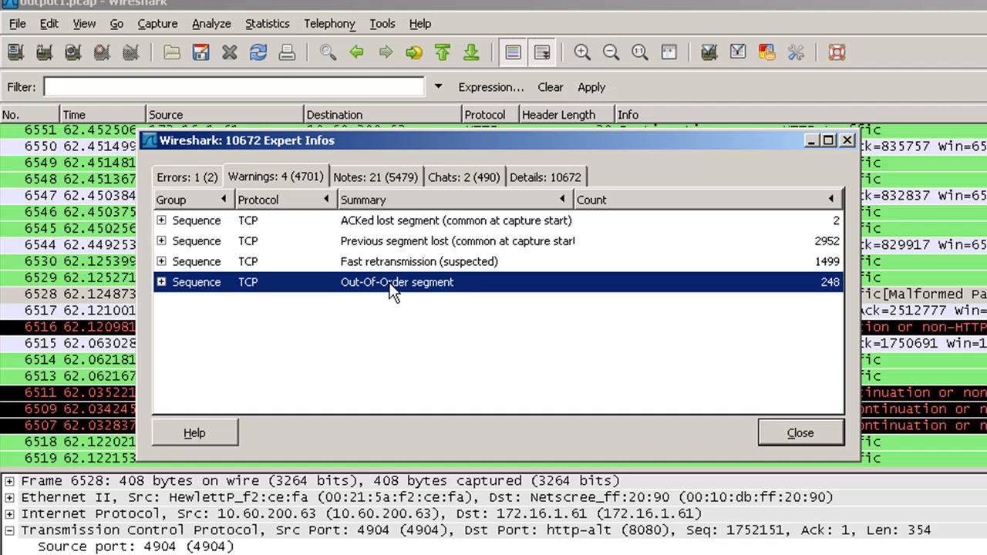
{"action": "left_click", "coordinate": [389, 265]}
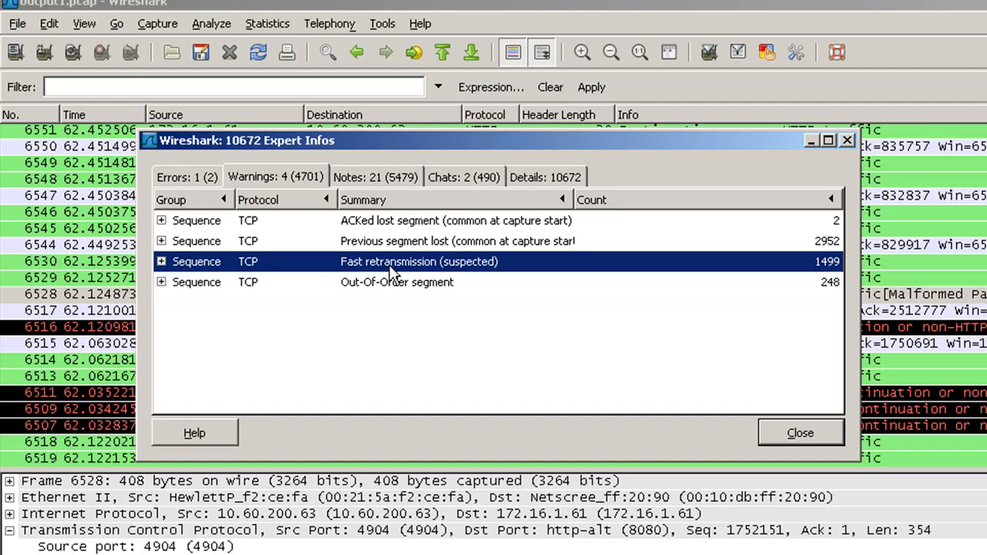
{"action": "left_click", "coordinate": [199, 285]}
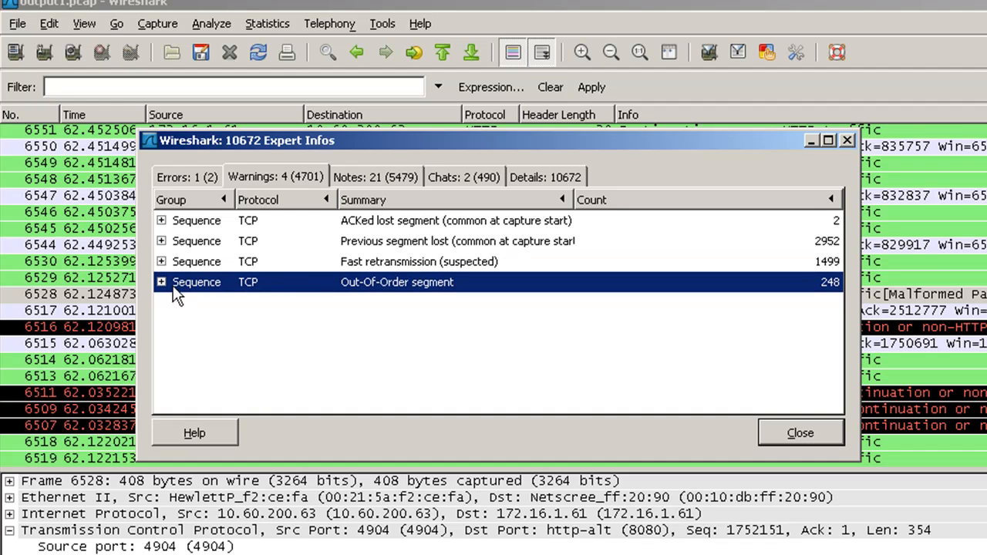
{"action": "left_click", "coordinate": [161, 283]}
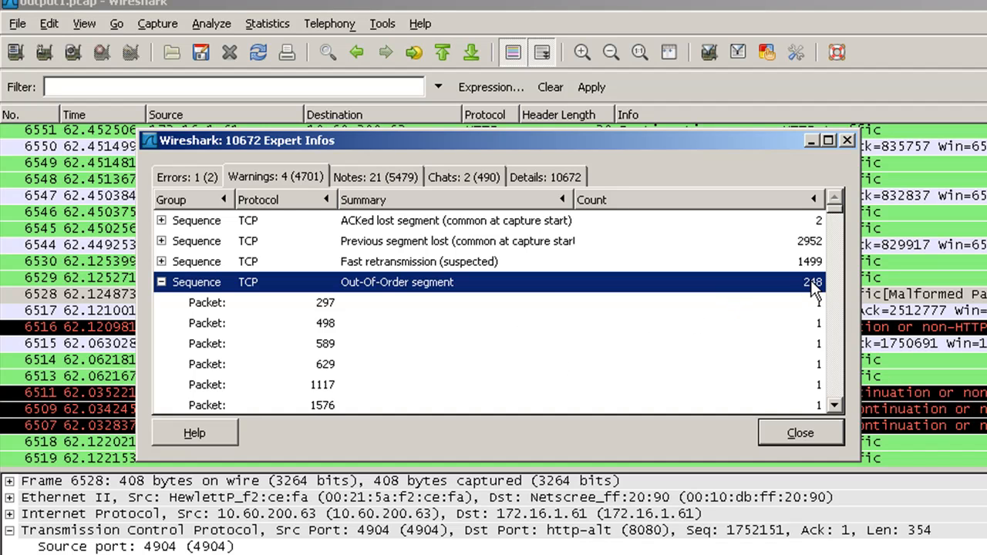
{"action": "left_click", "coordinate": [404, 304]}
{"action": "mouse_move", "coordinate": [836, 207]}
{"action": "left_mouse_down"}
{"action": "mouse_move", "coordinate": [829, 334]}
{"action": "mouse_move", "coordinate": [823, 220]}
{"action": "left_mouse_up"}
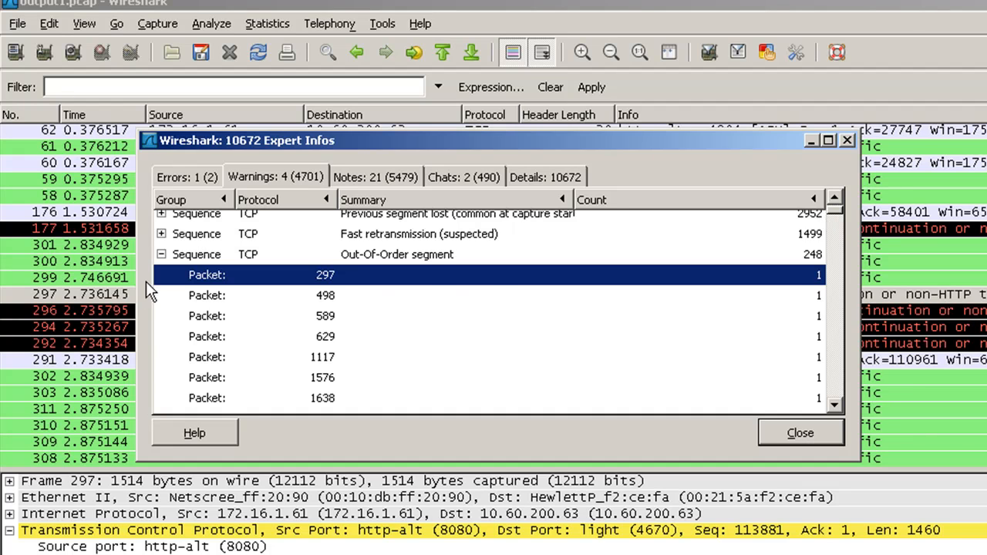
{"action": "left_click", "coordinate": [161, 255]}
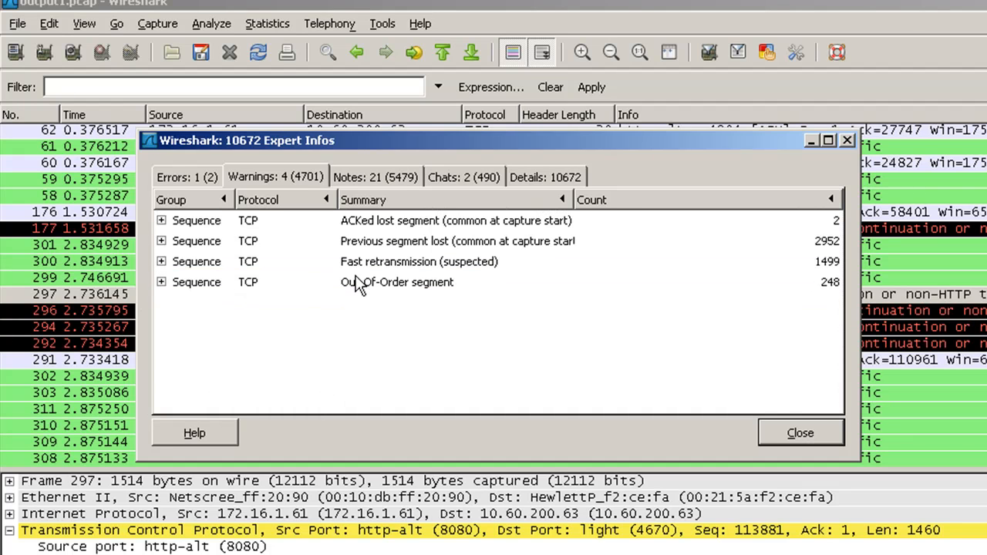
- Show the 5479 notes and select the Duplicate ACK (#1) entry
{"action": "left_click", "coordinate": [397, 178]}
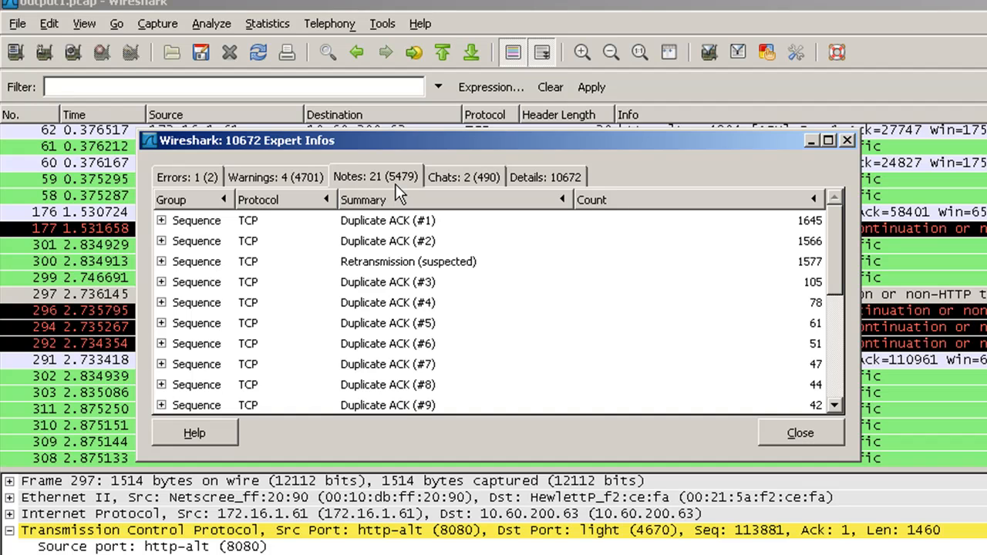
{"action": "left_click", "coordinate": [611, 302]}
{"action": "left_click", "coordinate": [498, 222]}
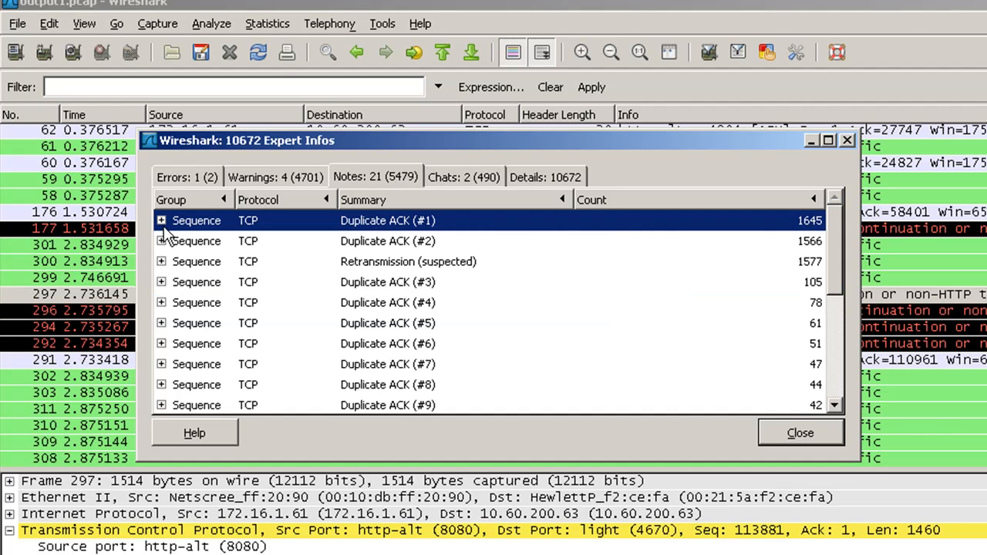